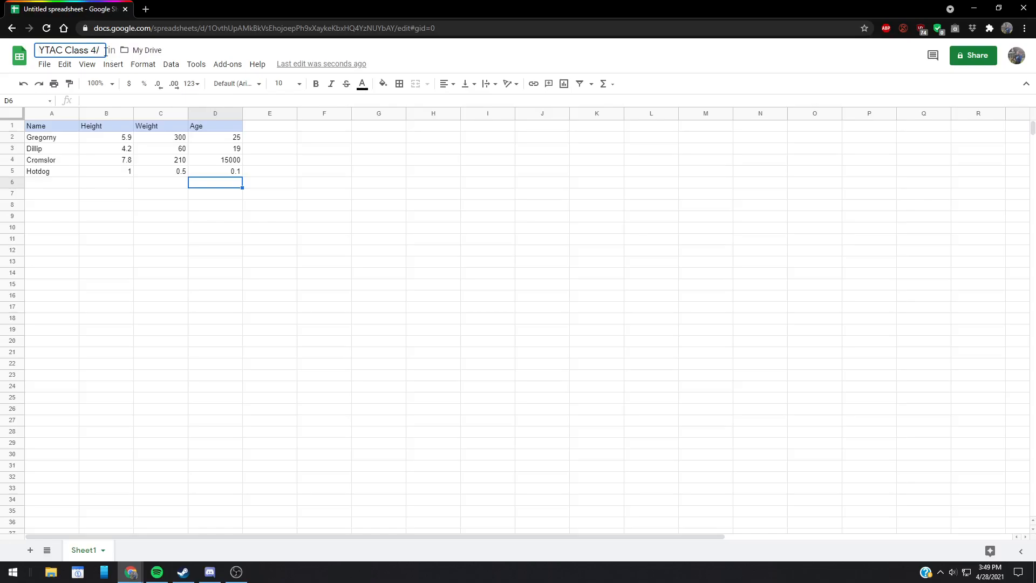
Step: Complete the spreadsheet's title as "YTAC Class 4/28"
type("28")
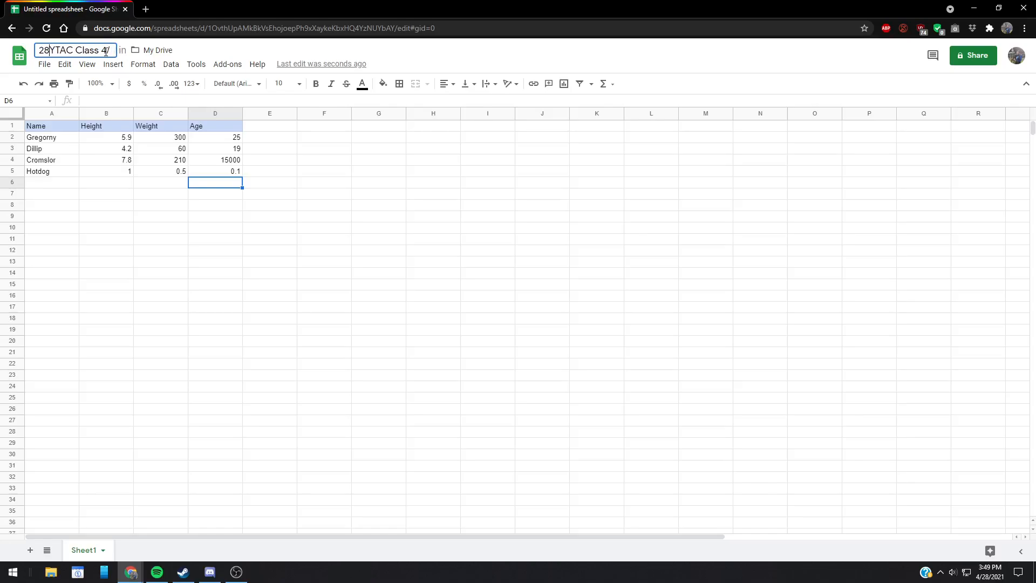
key("BackSpace")
key("BackSpace")
type("28")
key("Return")
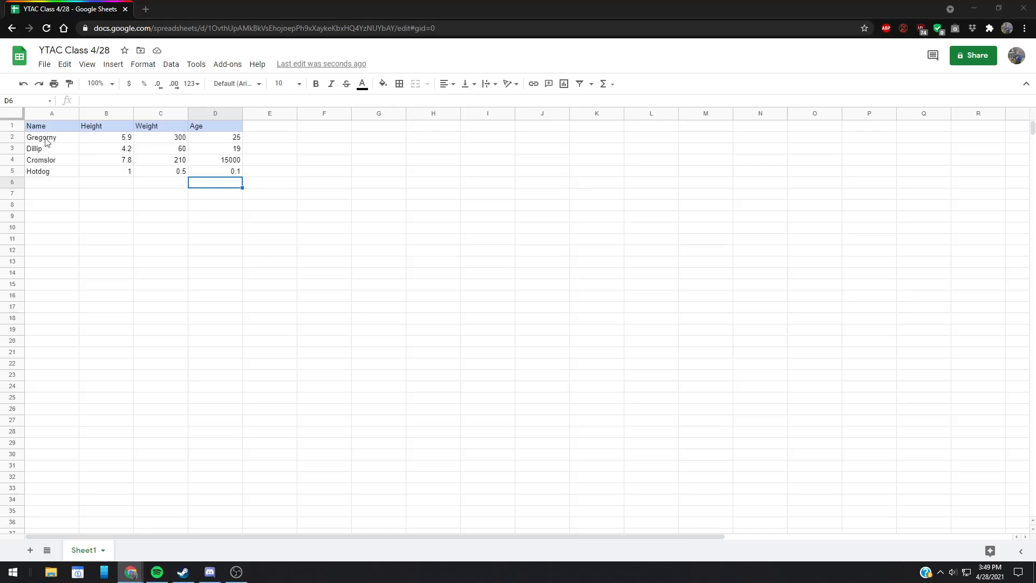
Step: Examine the table's entries in the Name, Height and Age columns and the empty rows beneath them
left_click(118, 140)
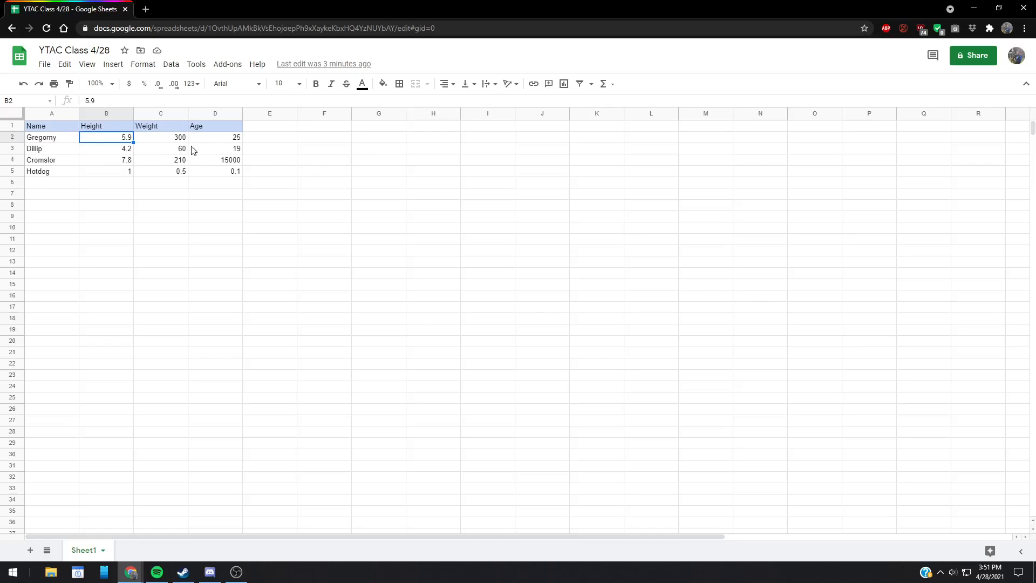
left_click_drag(43, 141, 53, 171)
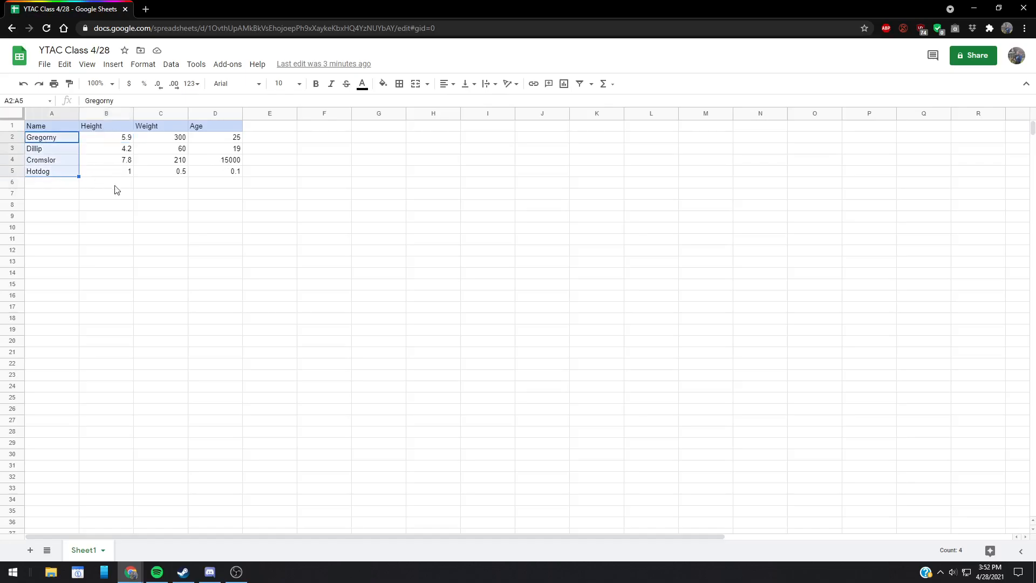
left_click(155, 185)
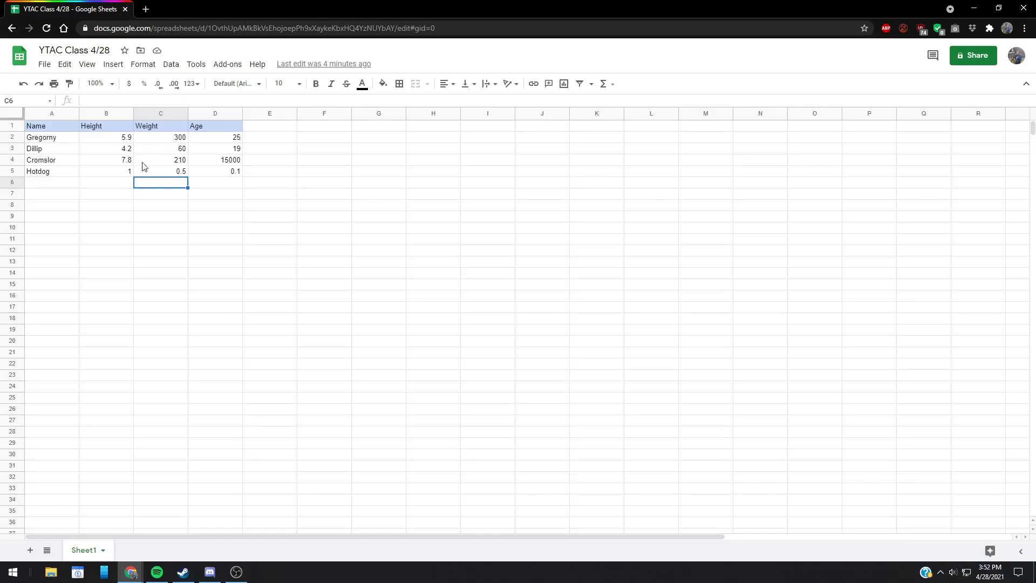
scroll(196, 291, "up", 8)
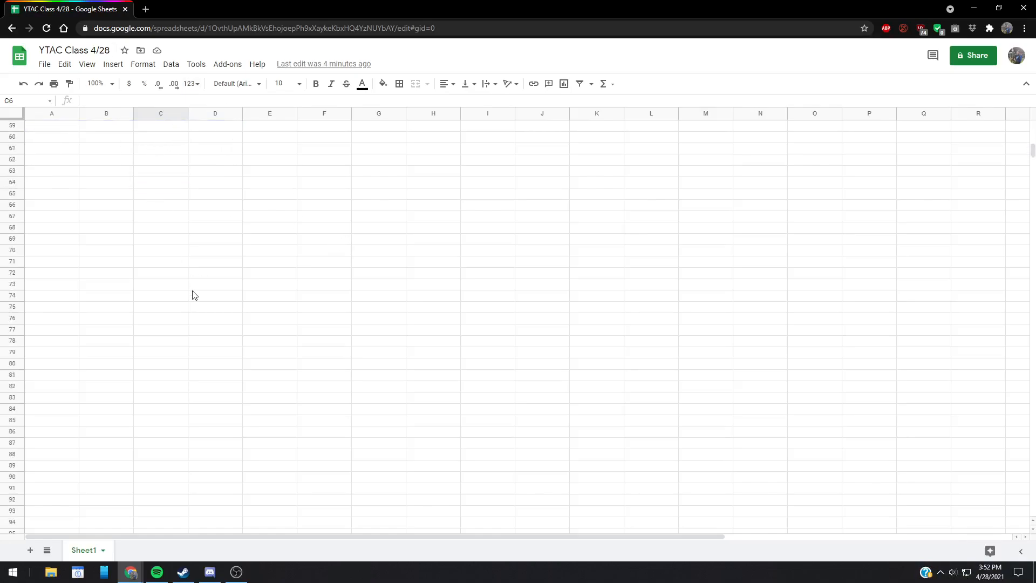
scroll(195, 299, "up", 2)
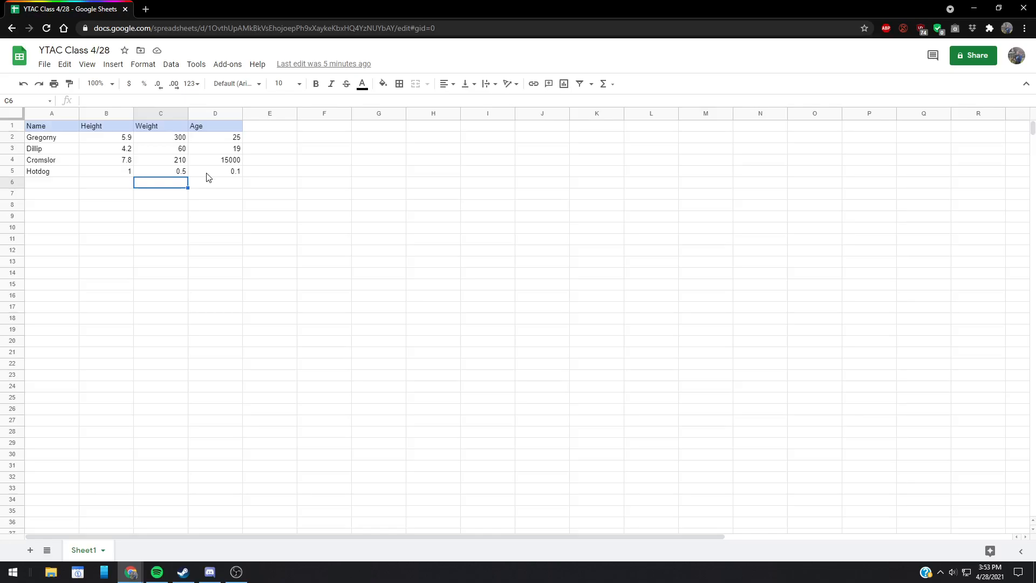
left_click(231, 142)
left_click(230, 150)
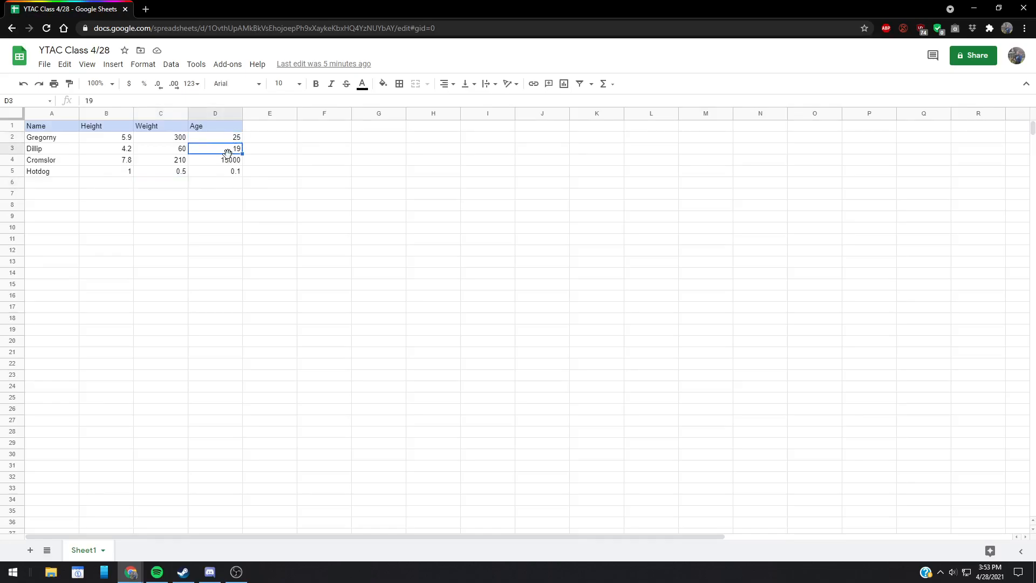
left_click(230, 161)
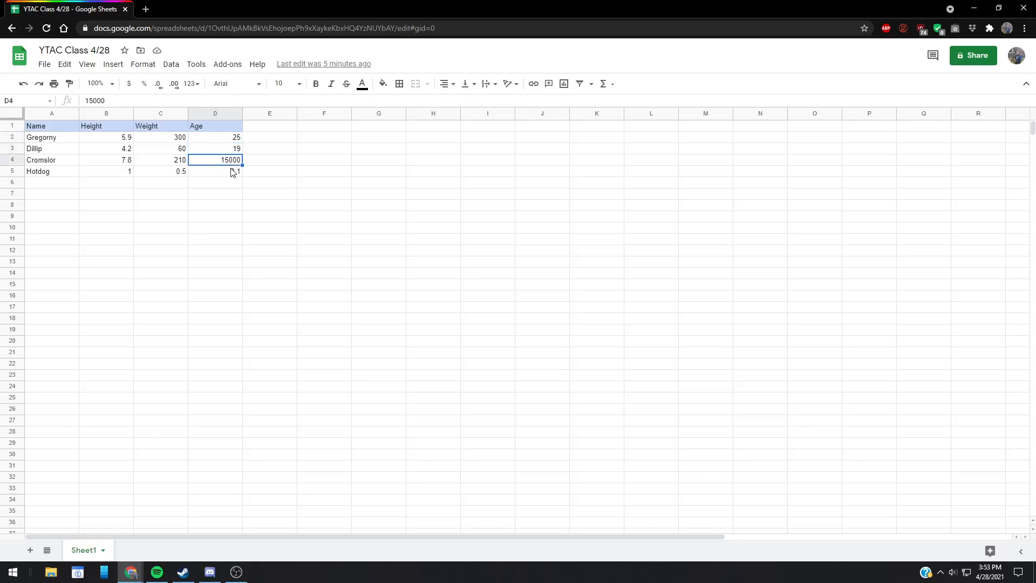
left_click(232, 171)
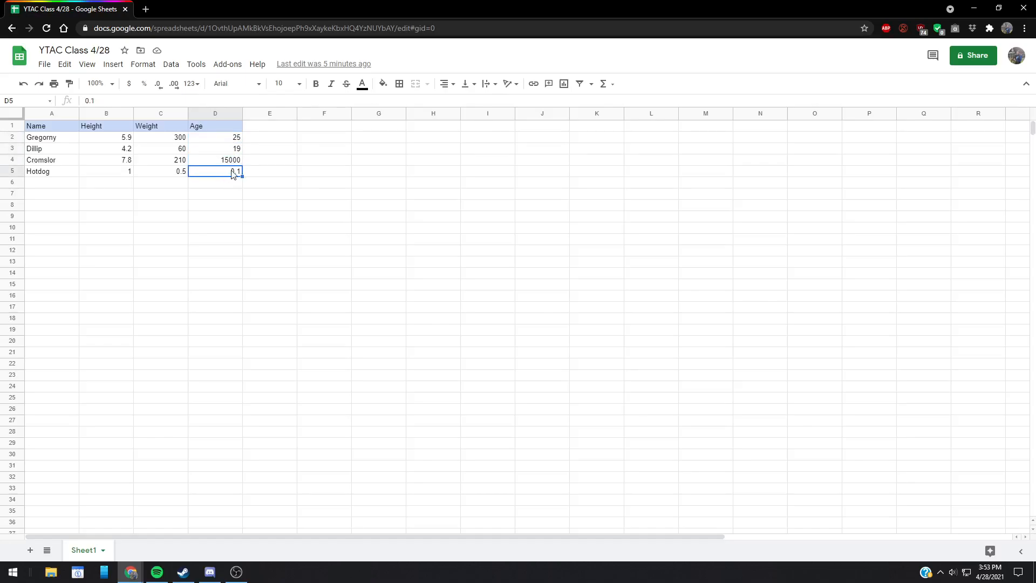
left_click(230, 184)
left_click(230, 142)
left_click(226, 161)
Step: Enter the label "Over 21:" in D6 under the Age column and right-align cell D7
left_click(222, 183)
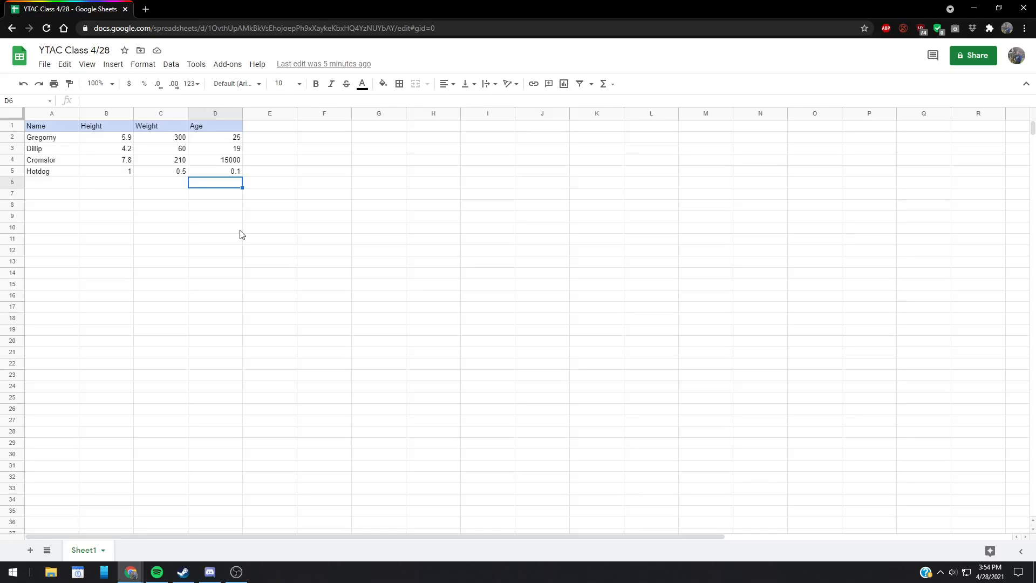
type("Over 21:")
key("Return")
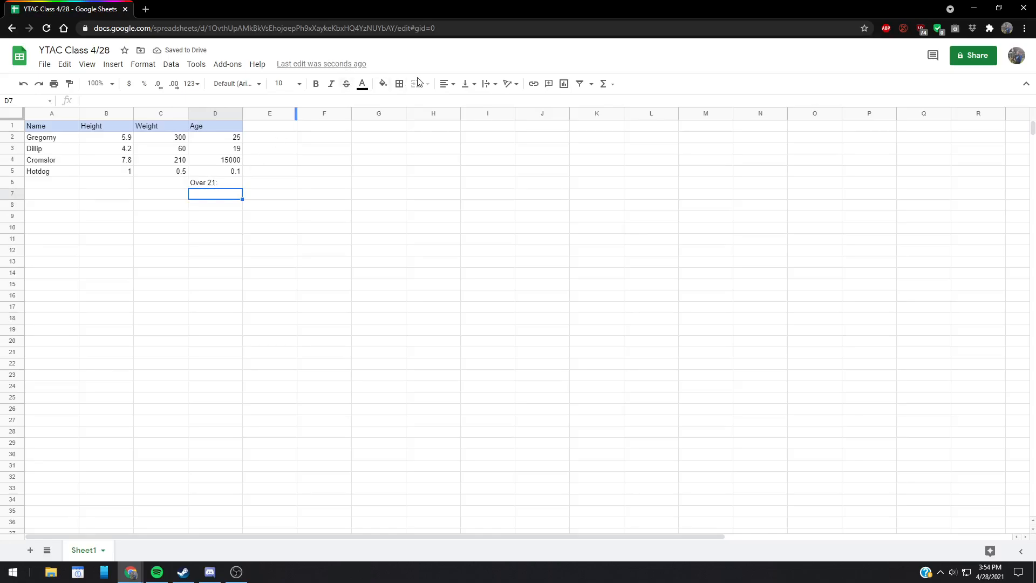
left_click(445, 84)
left_click(475, 105)
Step: Enter the formula =COUNTIF(D2:D5,">=21") in D7 to count the ages of at least 21
left_click(171, 100)
type("=")
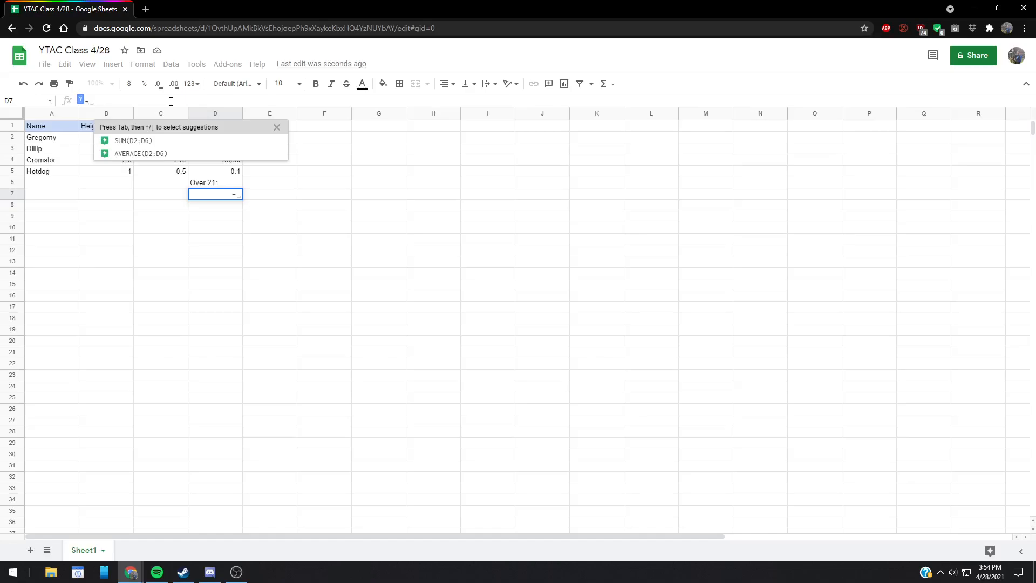
type("COUNT")
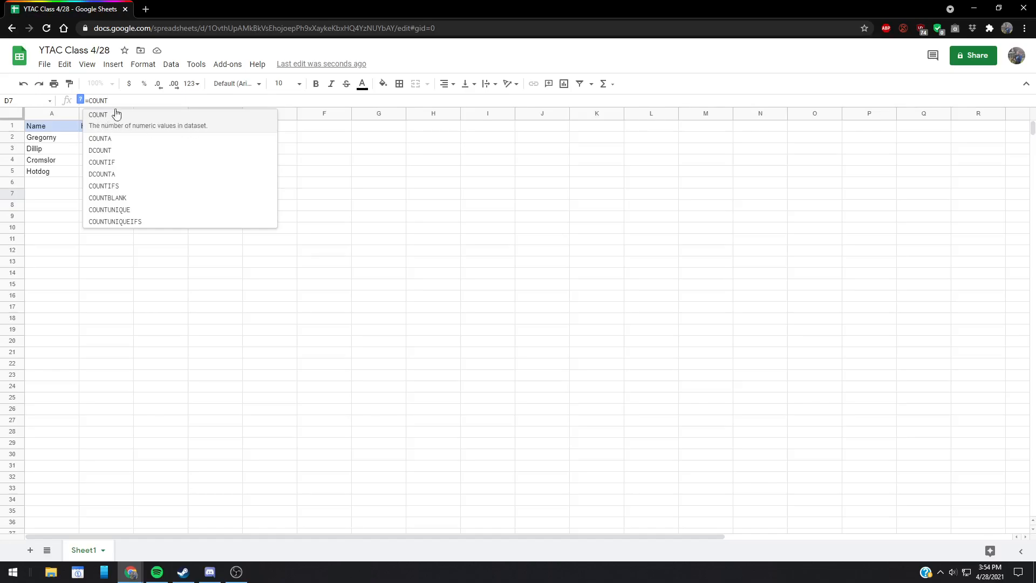
type("IF")
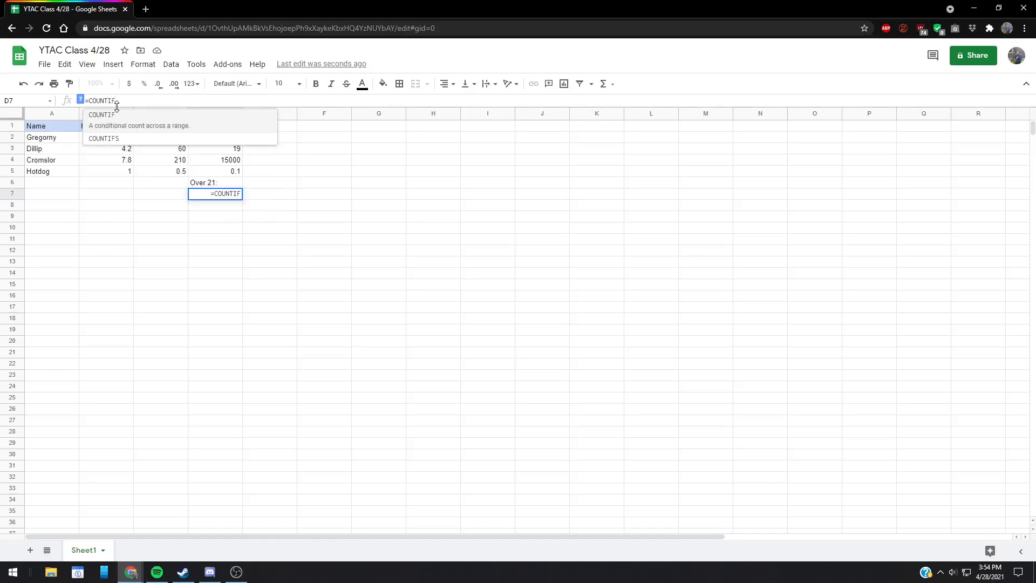
left_click(132, 132)
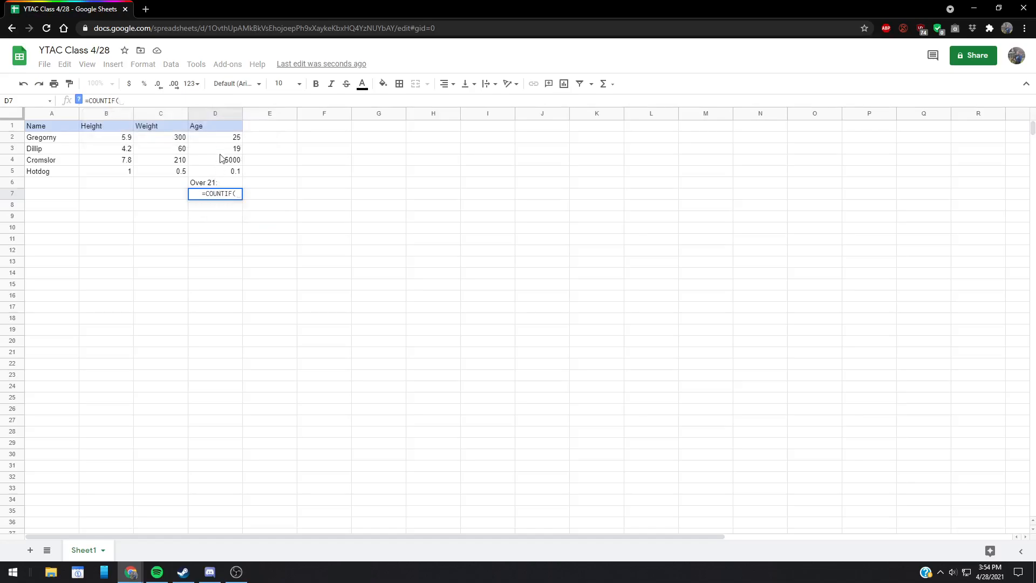
left_click(237, 193)
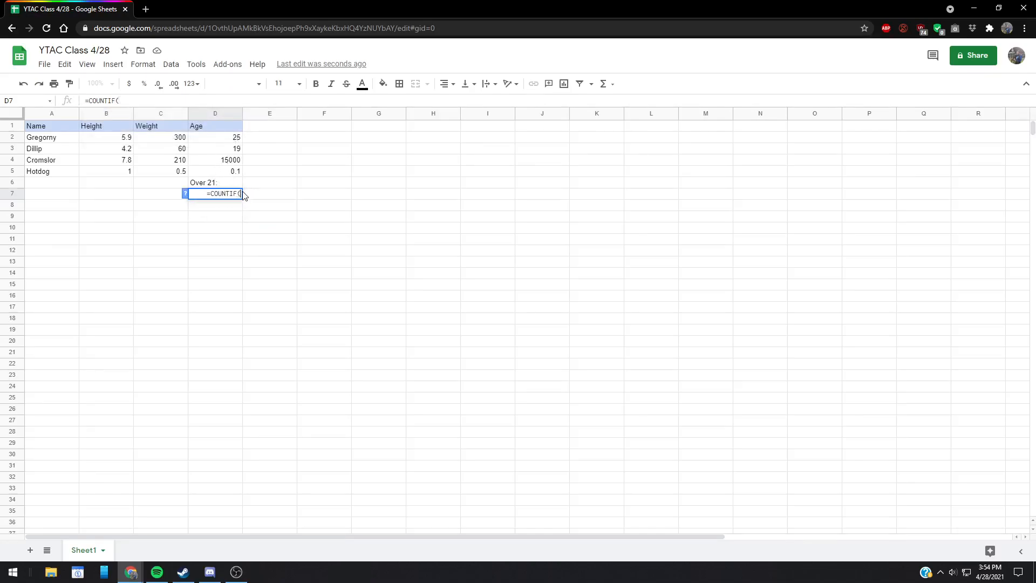
left_click(217, 139)
left_click_drag(230, 176, 230, 143)
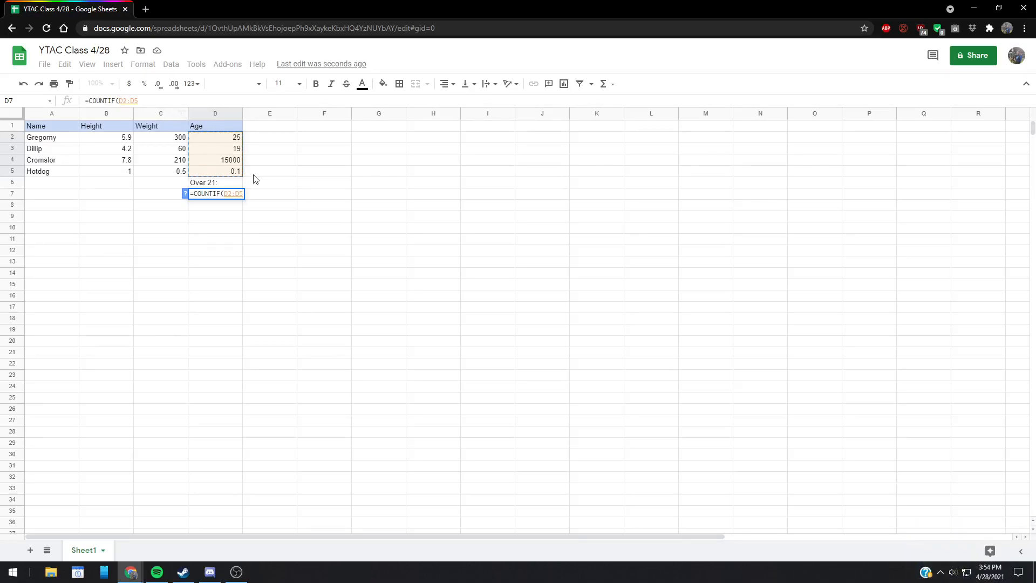
type(",")
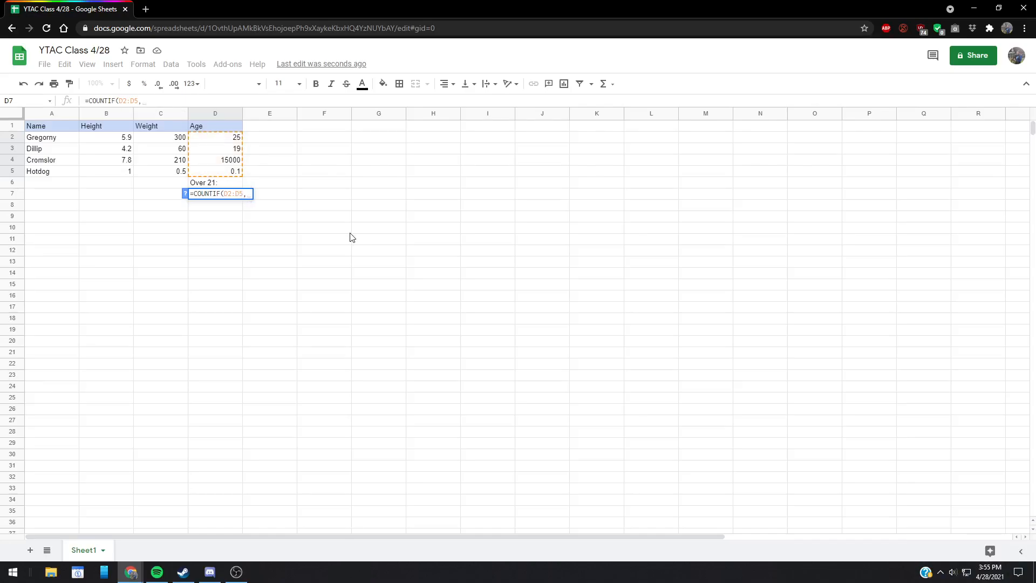
type("\"")
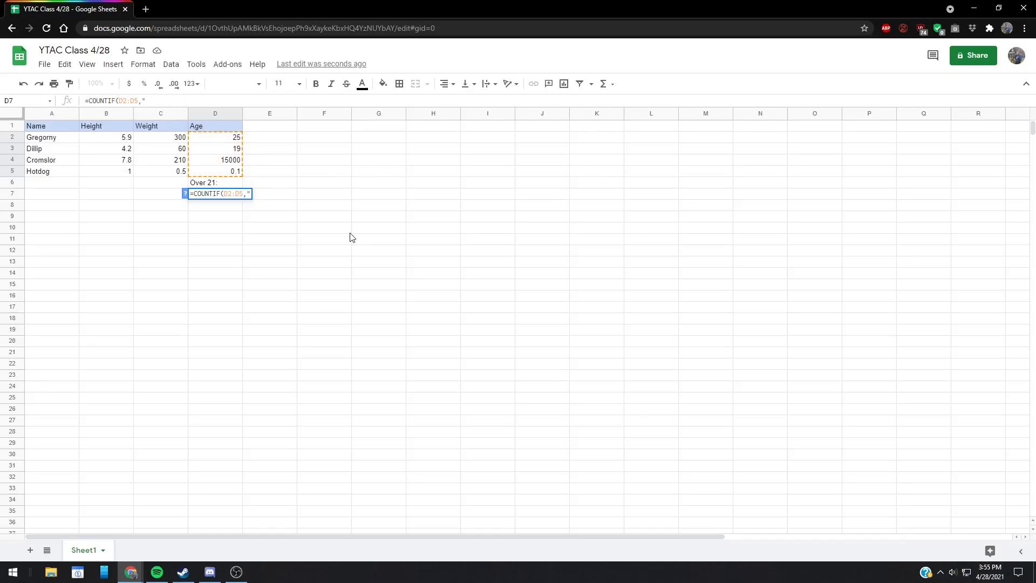
type(">=21\")")
key("Return")
left_click(225, 196)
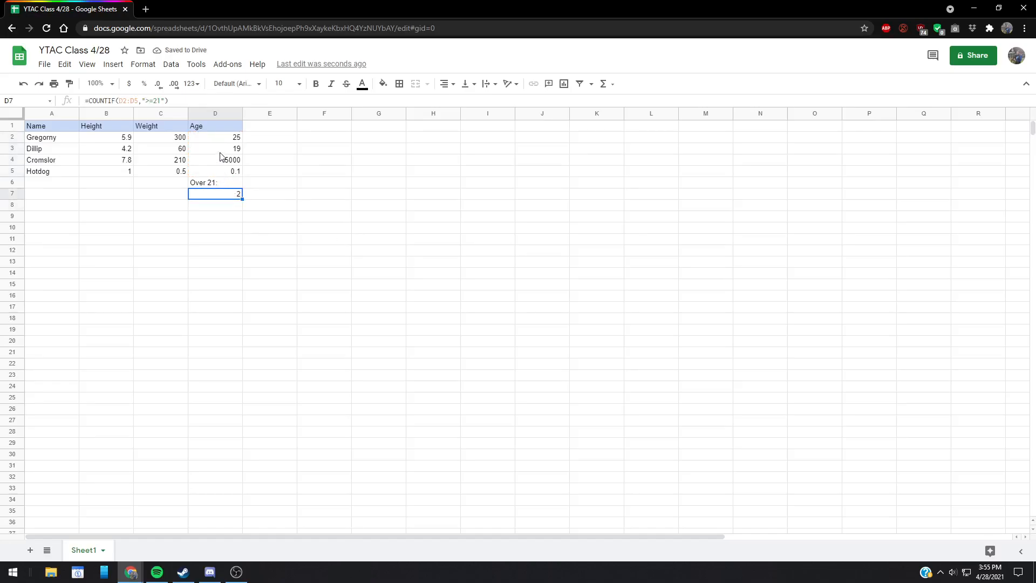
Step: Enter the label "Total Weight:" in C6 under the Weight column and right-align cell C7
left_click(167, 187)
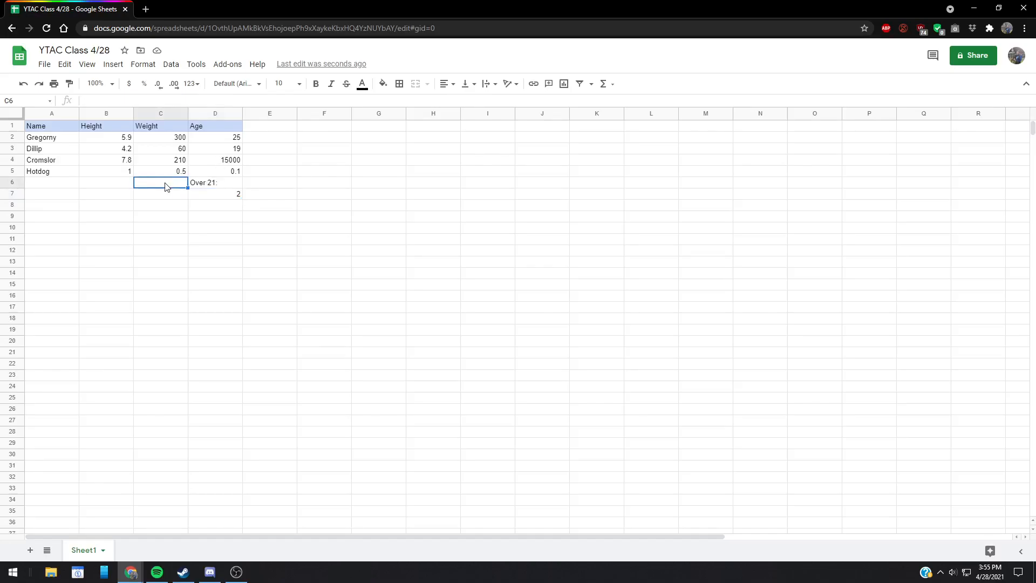
type("Total Weight:")
key("Return")
left_click(452, 84)
left_click(471, 102)
Step: Add the four weights cell by cell in C7 with the formula =C2+C3+C4+C5
double_click(160, 195)
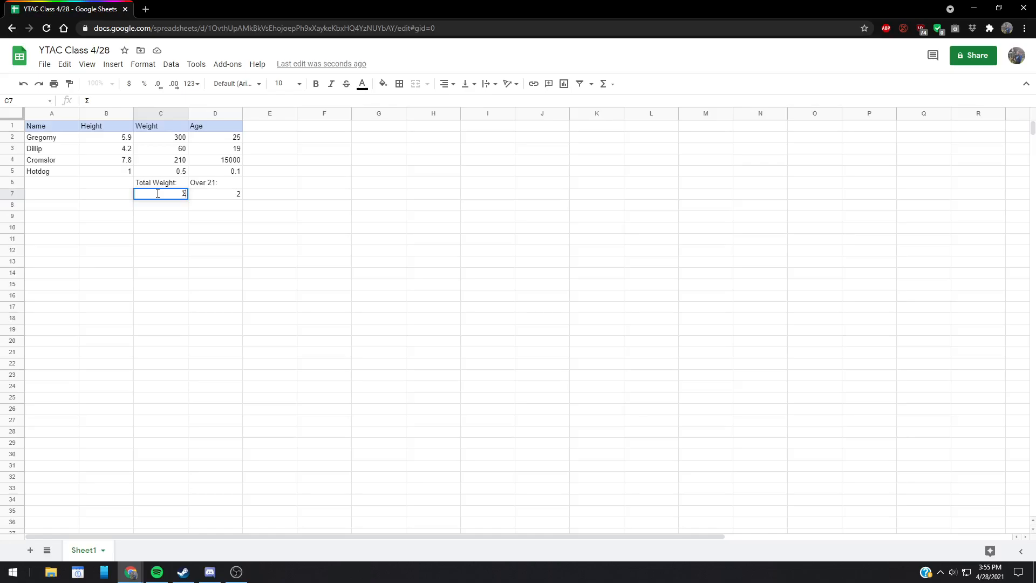
type("=")
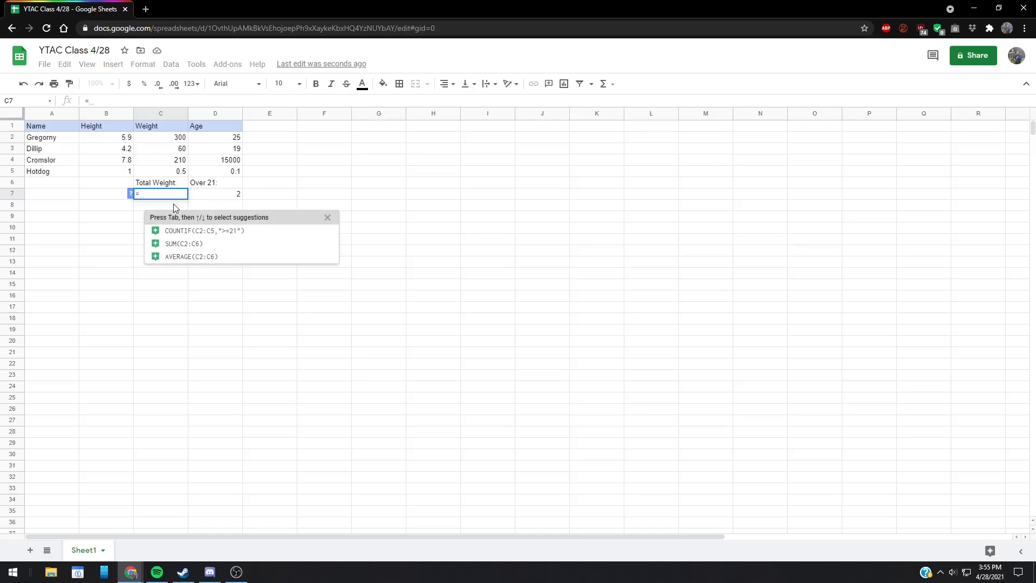
type("c2+c3+c4+c5")
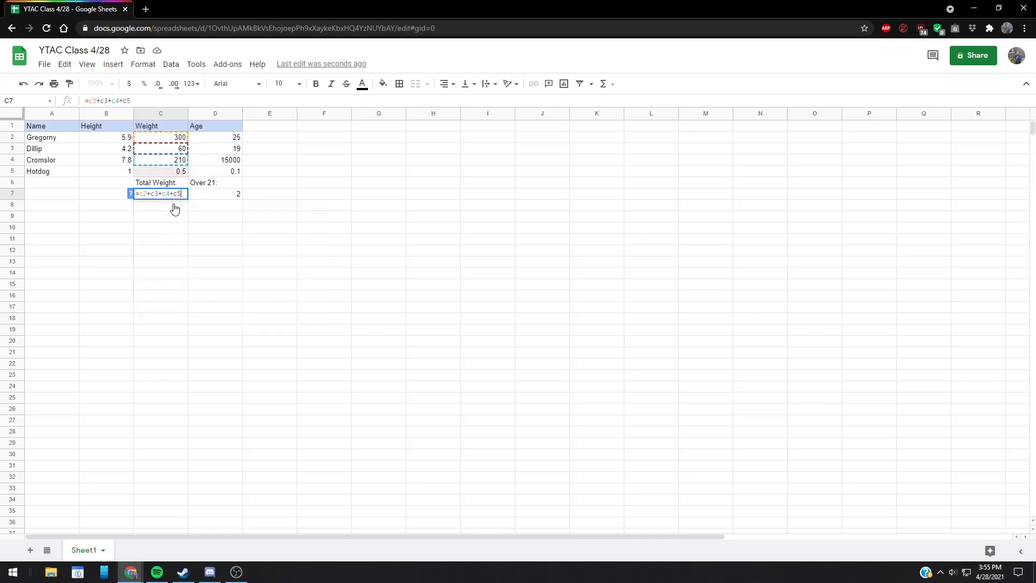
key("Return")
key("Up")
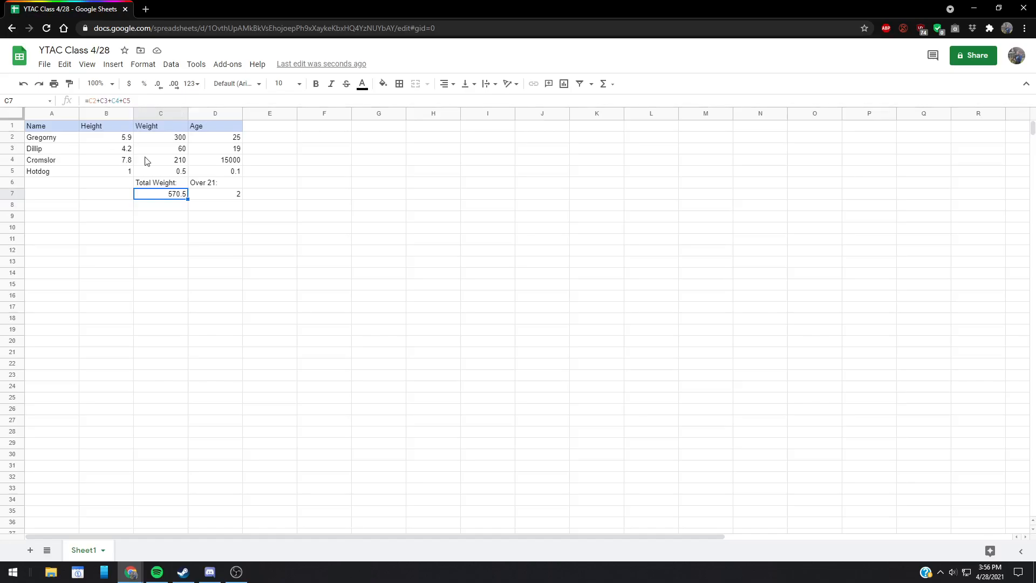
Step: Replace the cell-by-cell addition in C7 with the formula =SUM(C2:C5)
left_click_drag(142, 101, 89, 103)
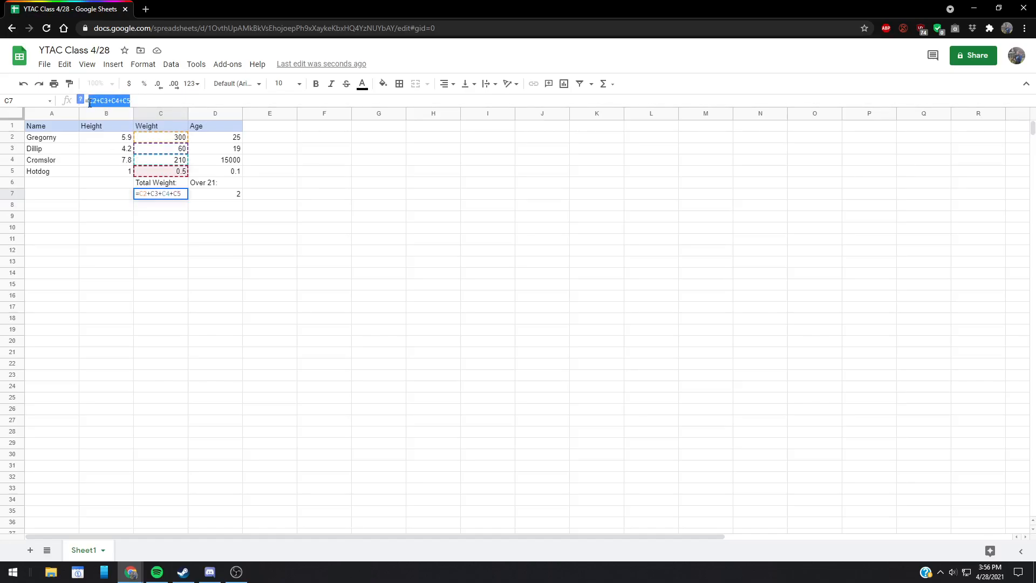
type("UM(")
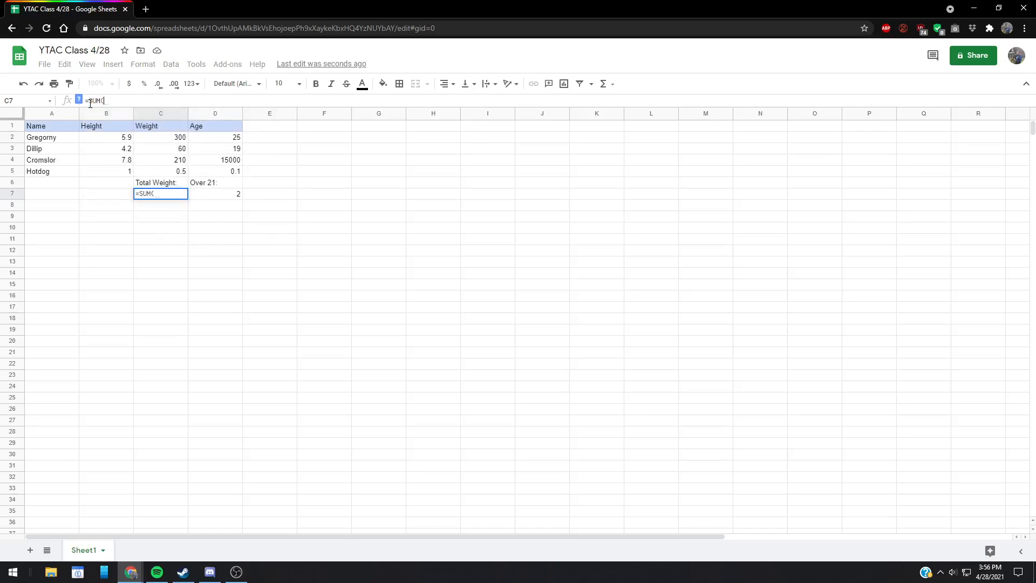
left_click_drag(173, 140, 170, 172)
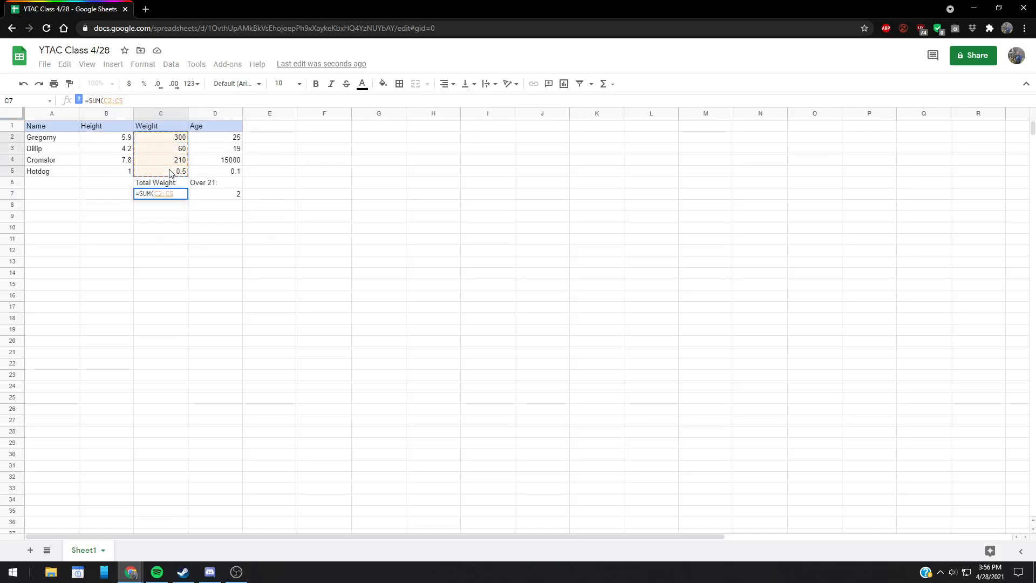
key("Return")
left_click(178, 197)
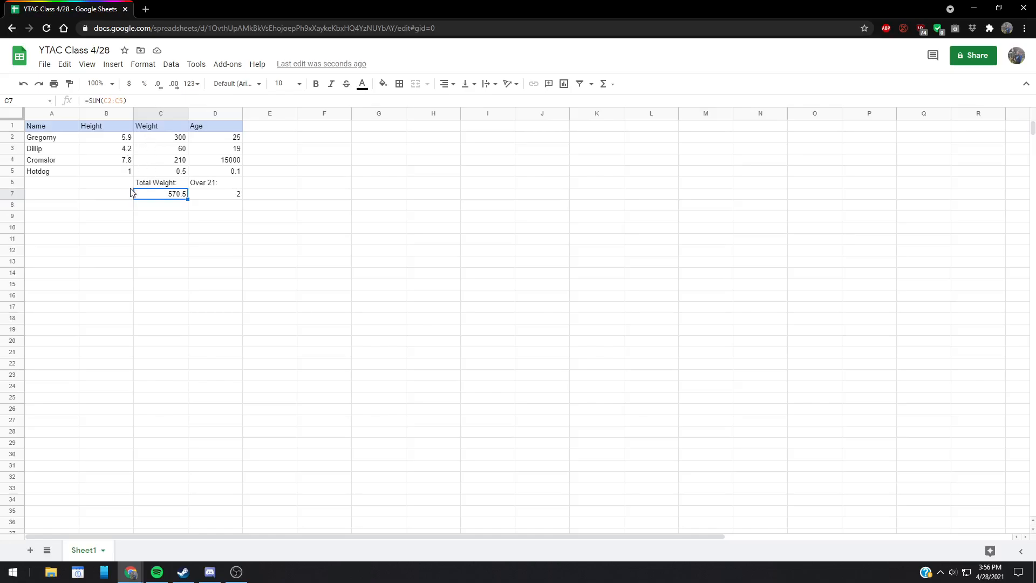
Step: Enter a formula in B7 that sums two separate cells, =SUM(D2,B4)
left_click(118, 198)
type("su")
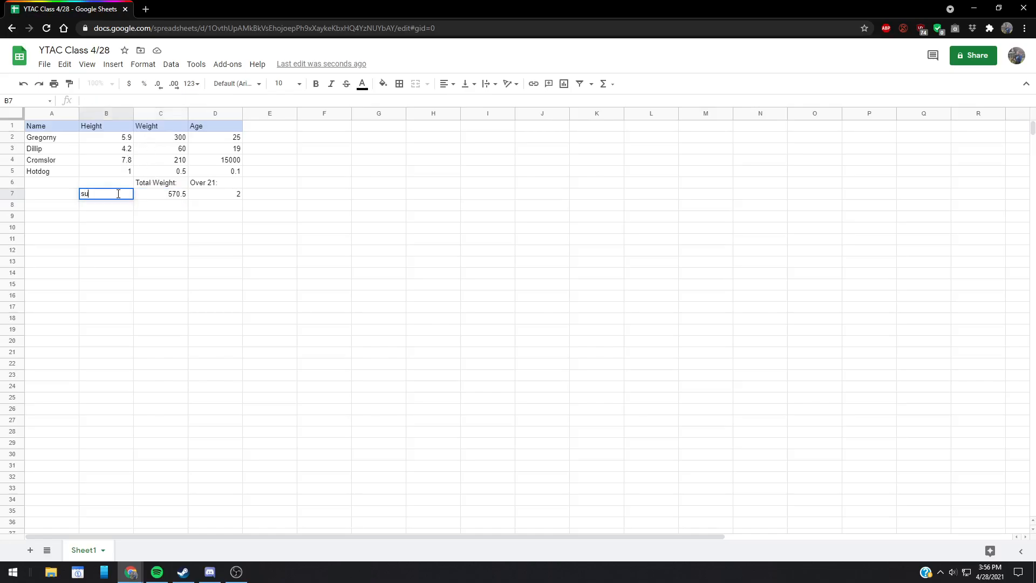
key("BackSpace")
type("=SUM(")
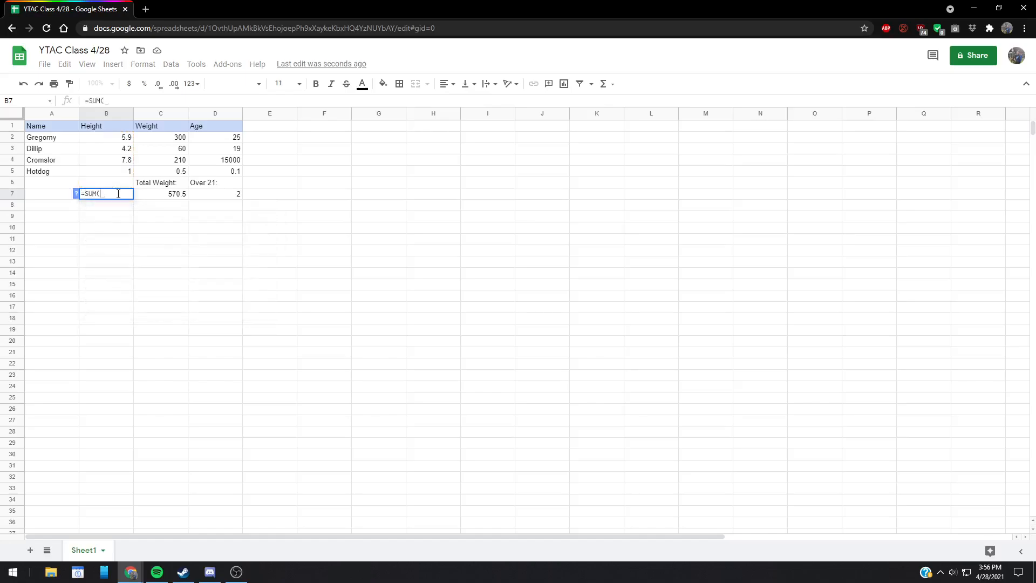
left_click(235, 139)
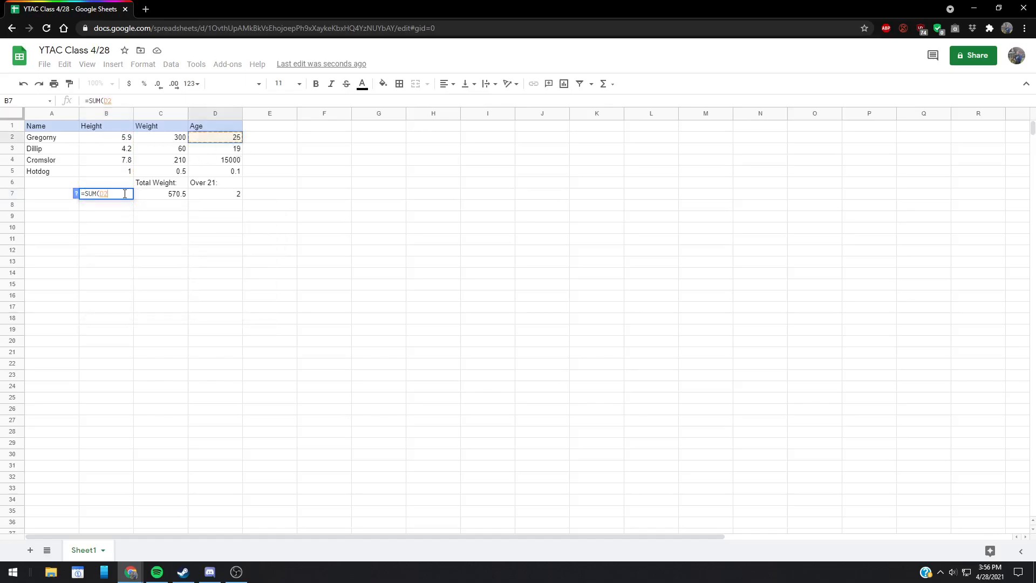
type(",")
left_click(128, 161)
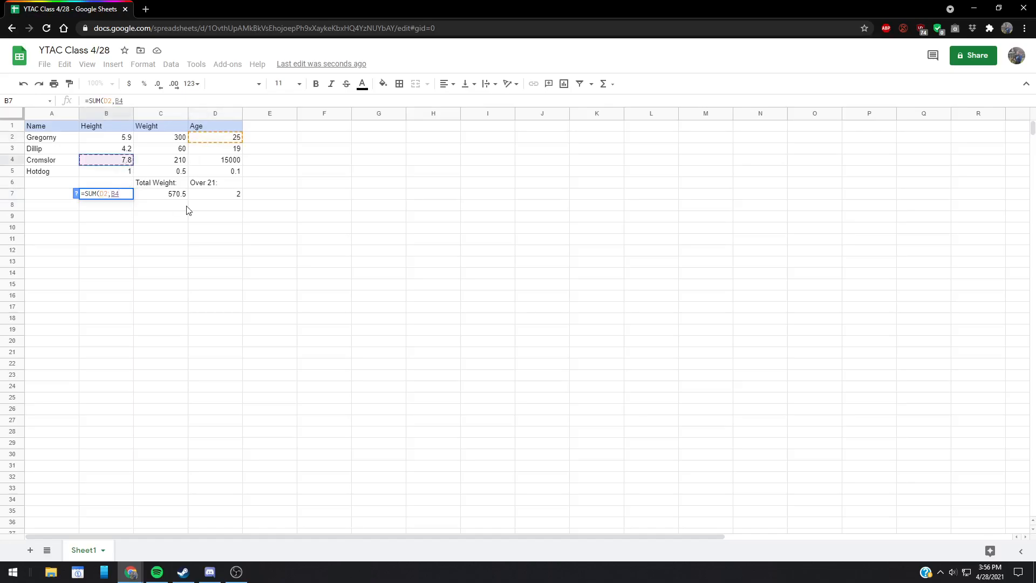
key("Return")
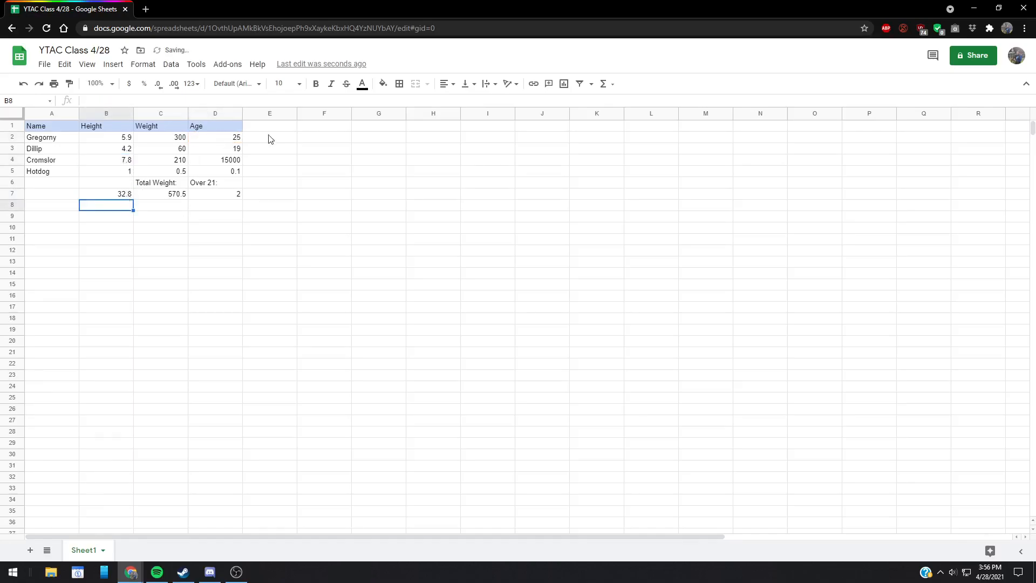
Step: Clear the two-cell SUM formula from cell B7
left_click(112, 196)
key("Delete")
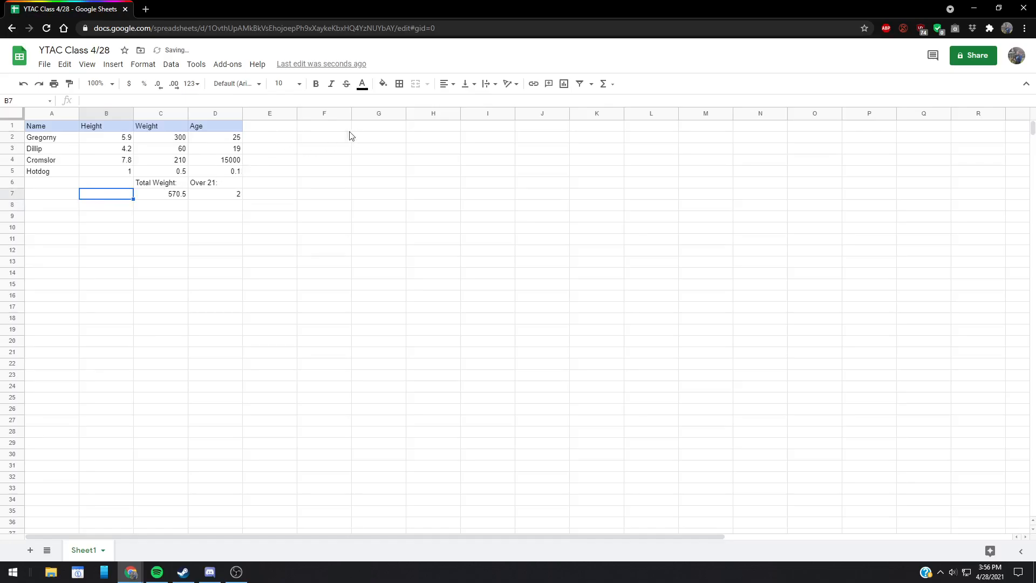
Step: Apply all borders to cells F1:F3 beside the table
left_click(327, 128)
double_click(327, 128)
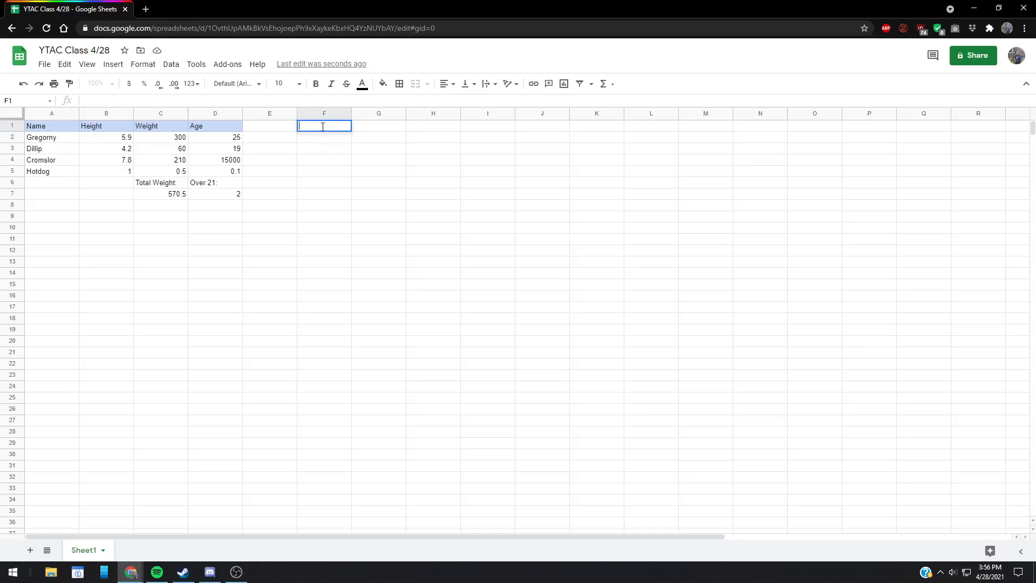
key("Escape")
left_click_drag(310, 131, 330, 151)
left_click(398, 87)
left_click(401, 105)
left_click(337, 139)
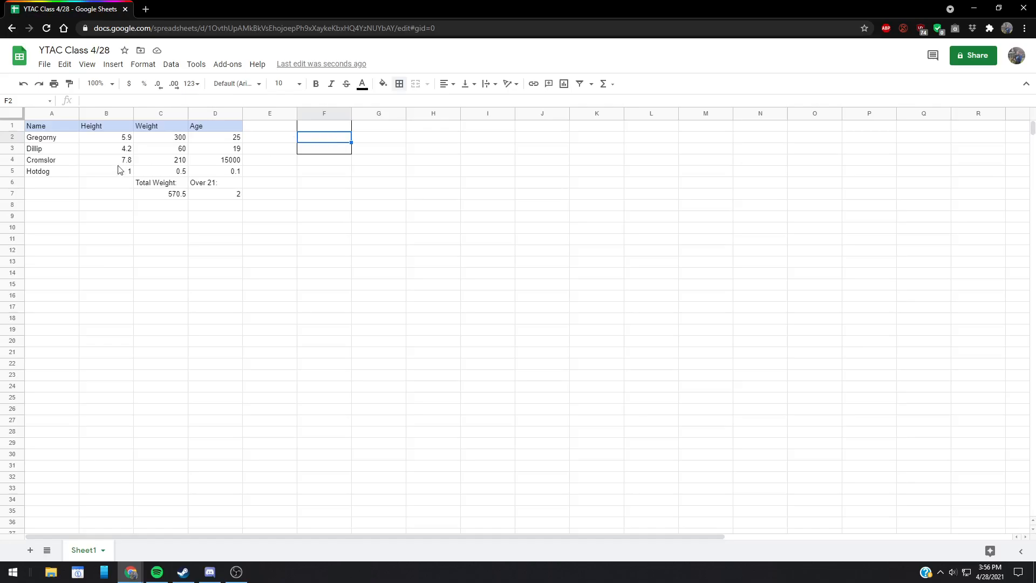
Step: Enter the first entry of the Name column in F2 and the column header "Age" in F3 as lookup values
left_click_drag(61, 139, 59, 175)
left_click_drag(101, 128, 211, 124)
left_click(322, 142)
type("Gregorny")
left_click(323, 152)
type("Age")
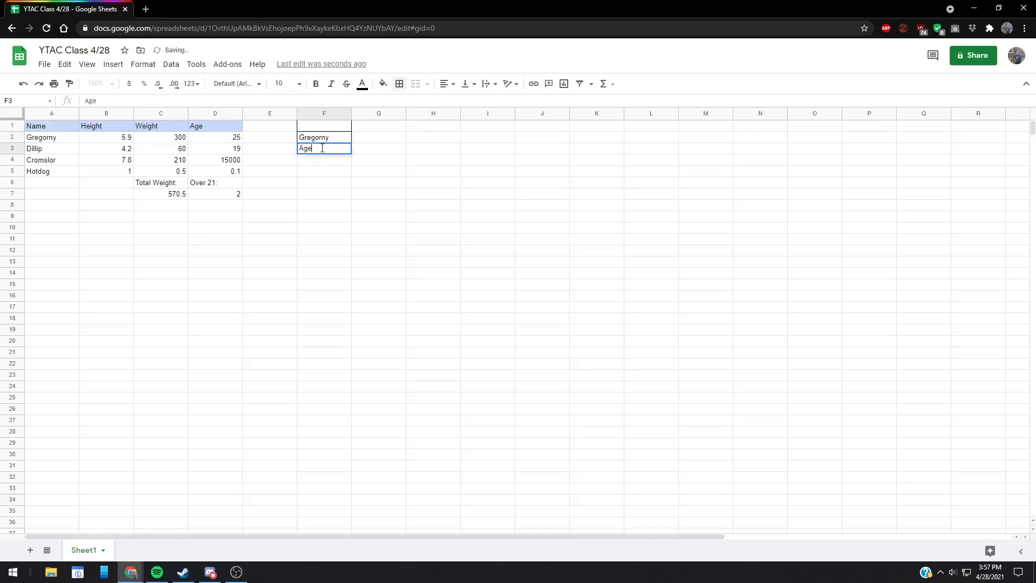
left_click(330, 129)
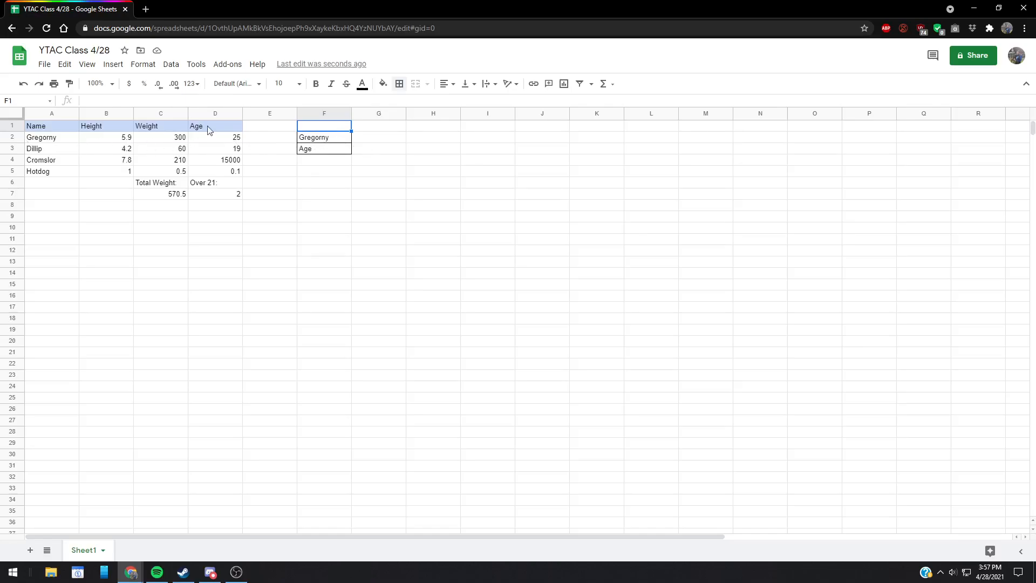
left_click(216, 140)
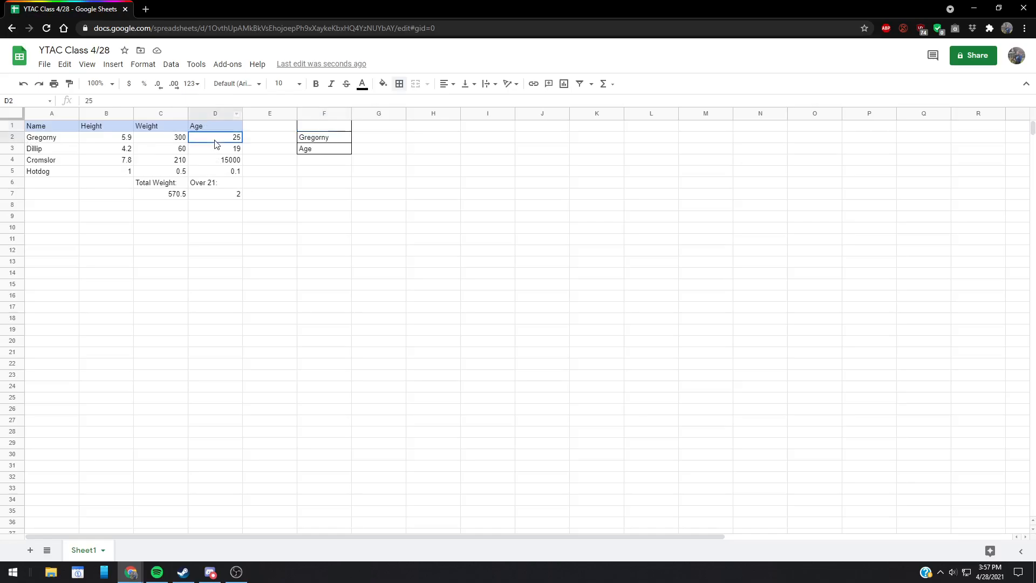
left_click(311, 130)
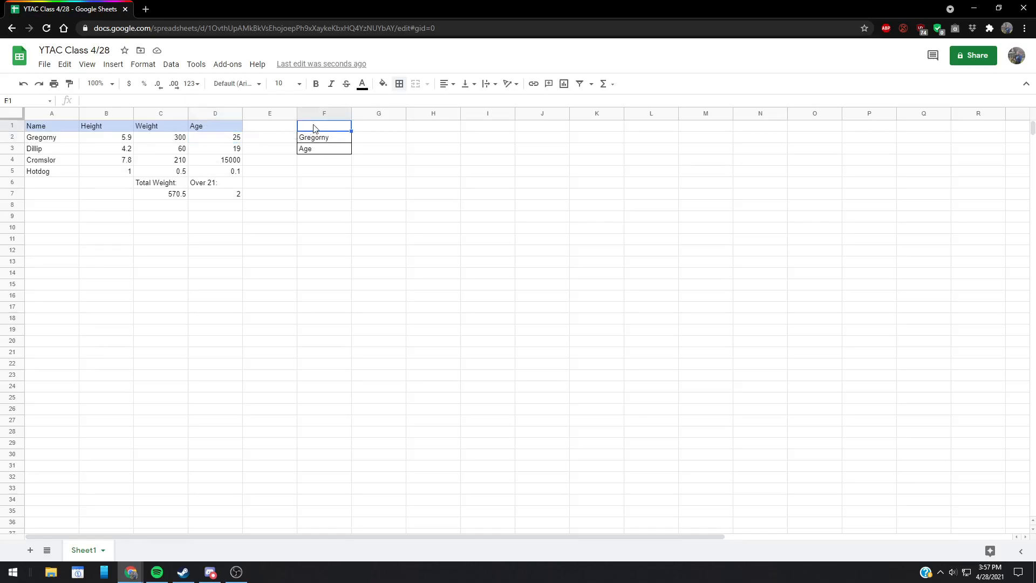
type("=")
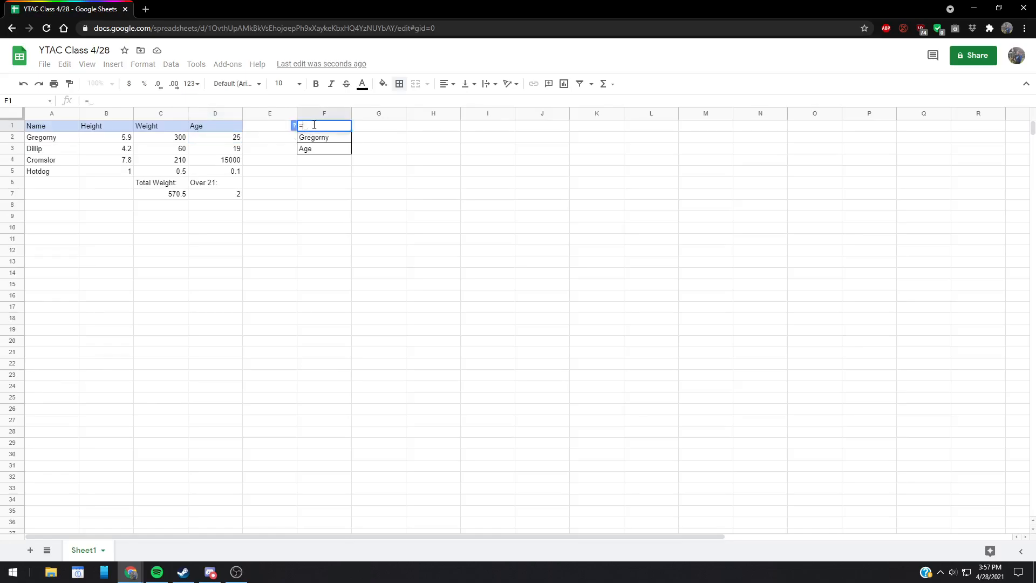
type("INDEX")
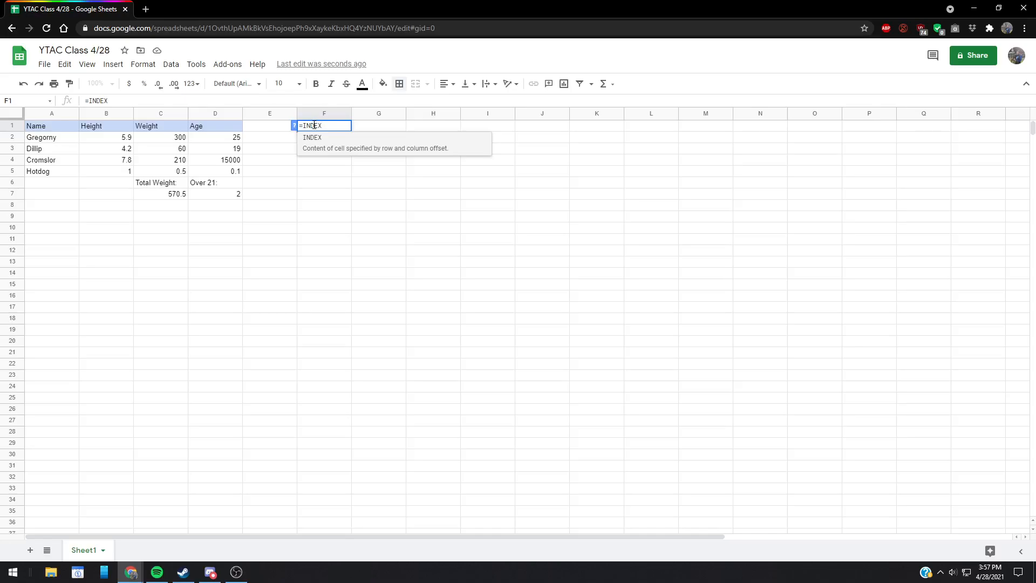
type("(")
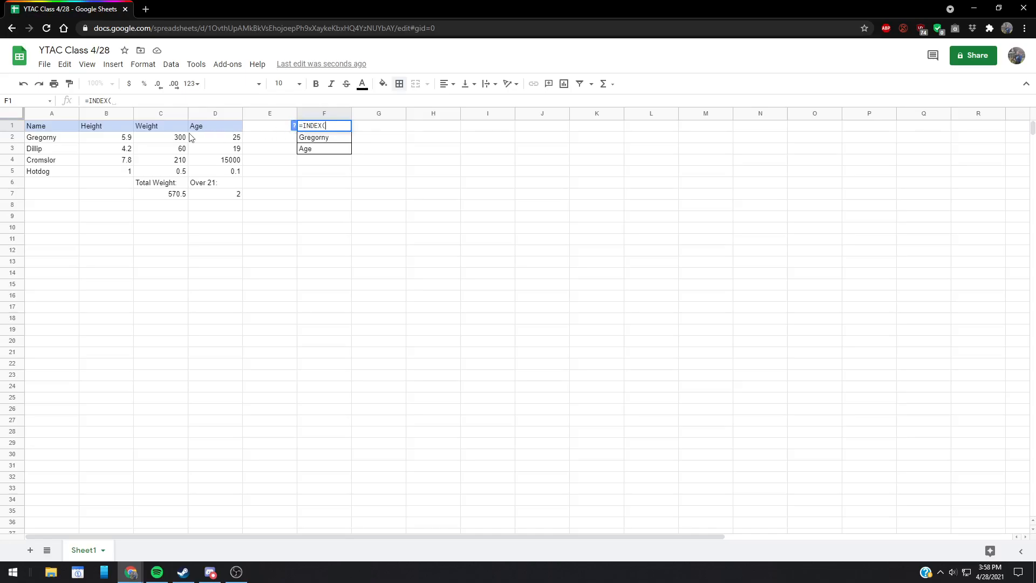
left_click_drag(65, 128, 212, 173)
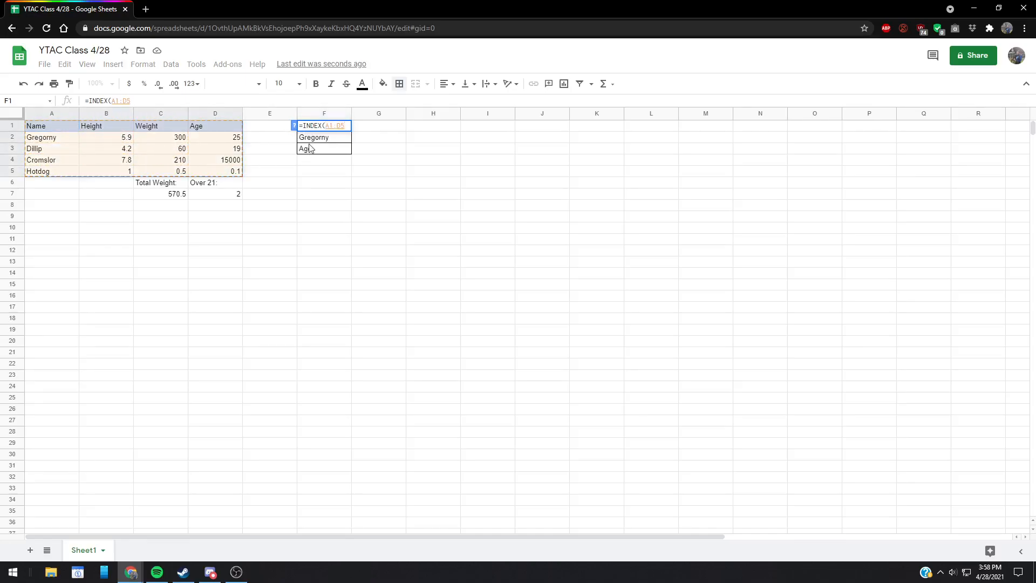
type(",")
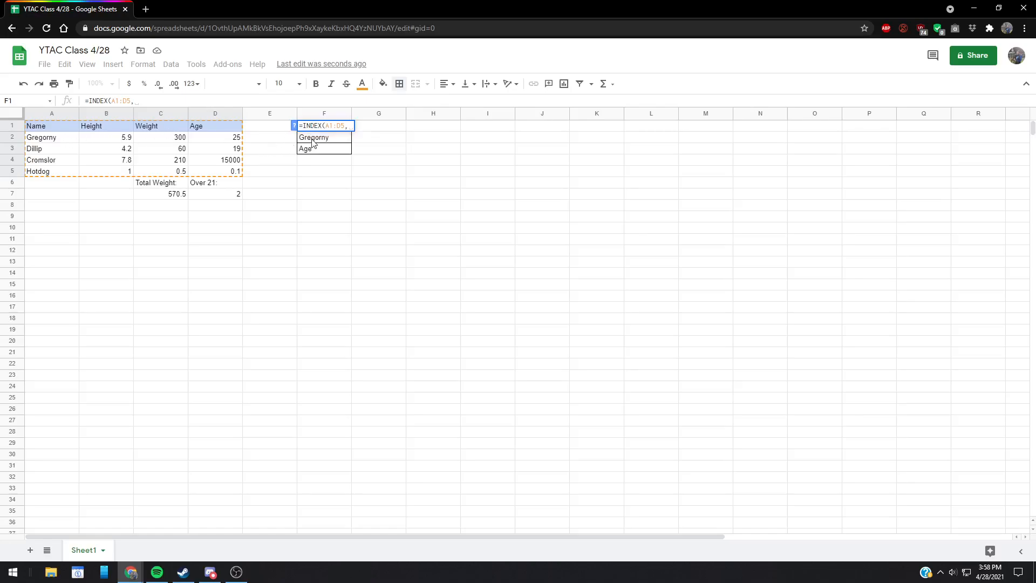
left_click(304, 142)
key("Escape")
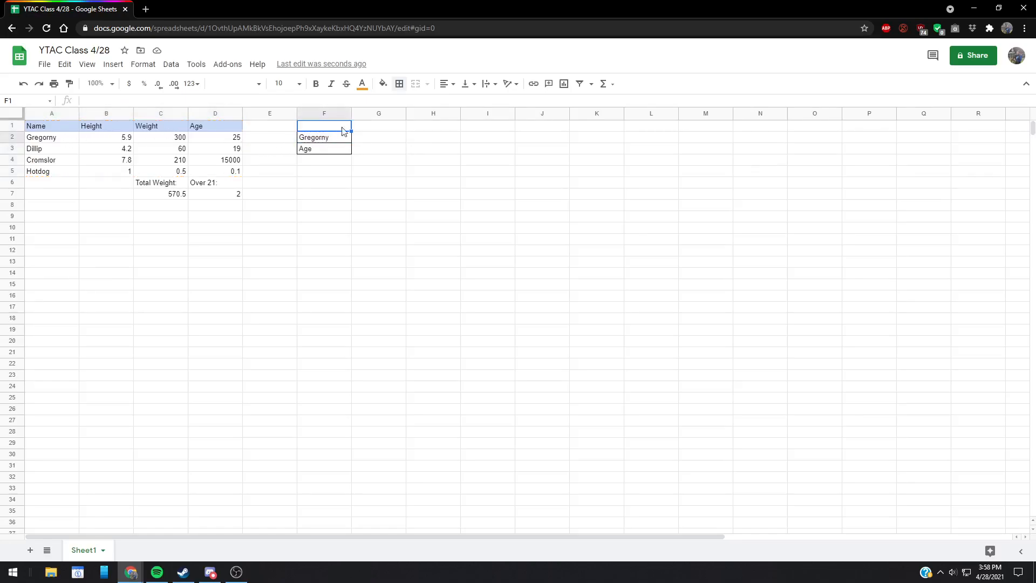
Step: Start an INDEX formula in F1 with the whole table A1:D5 as its reference range
left_click(254, 101)
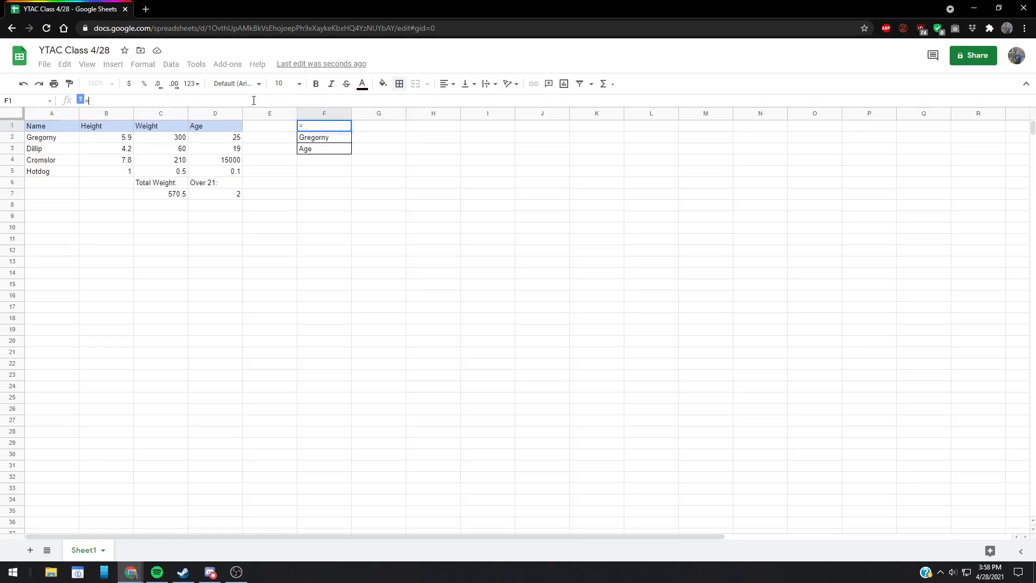
type("=INDEX(")
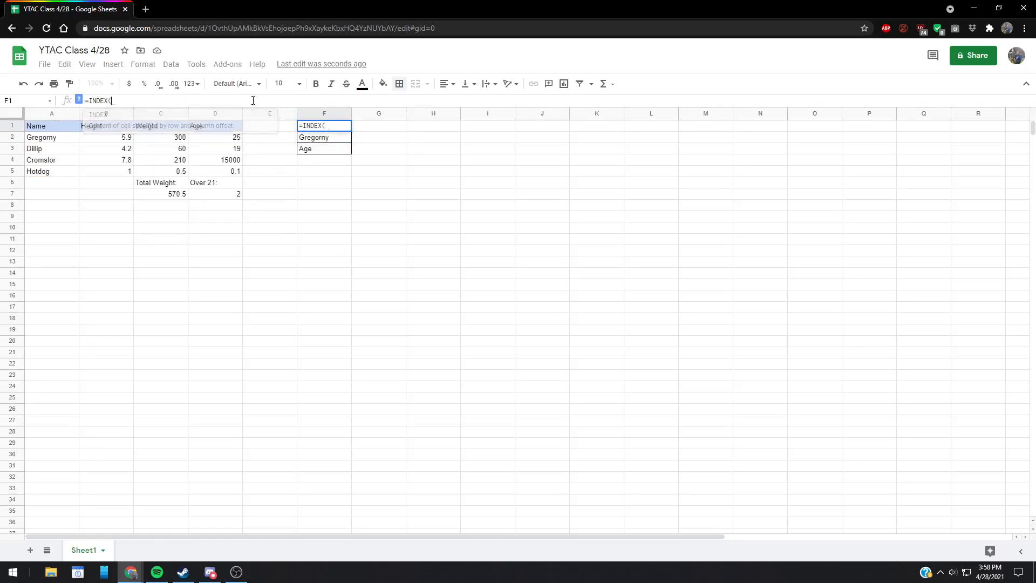
left_click(61, 132)
left_click_drag(61, 132, 234, 173)
type(",")
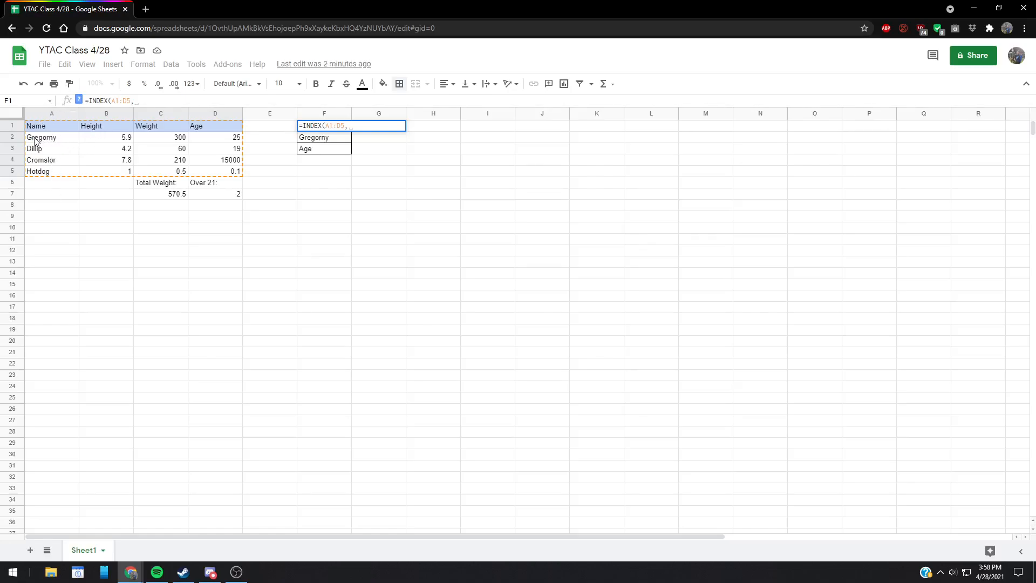
Step: Add MATCH(F2,A1:A5,0) as the row argument of the INDEX formula in F1
left_click(355, 125)
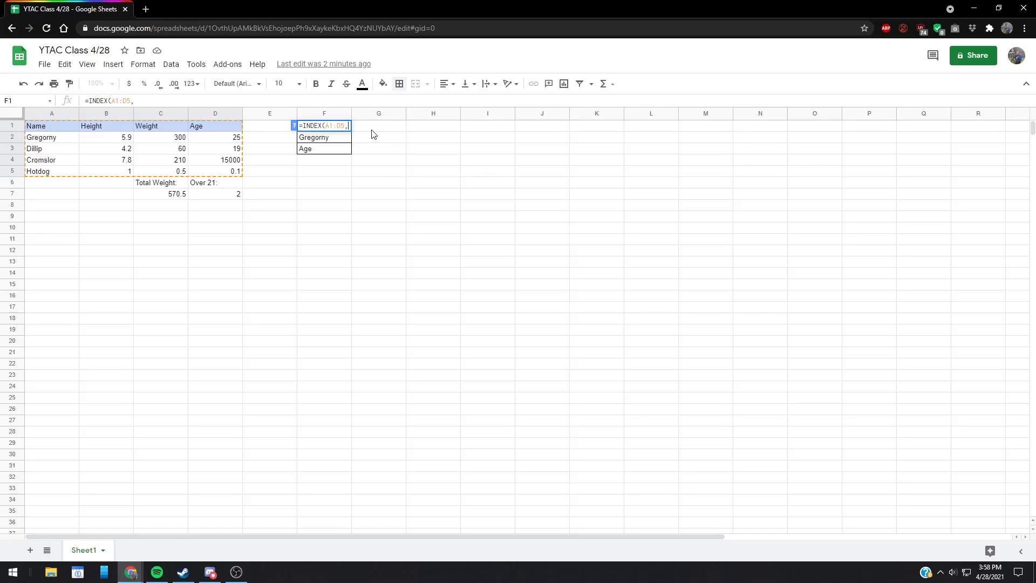
type("MATCH")
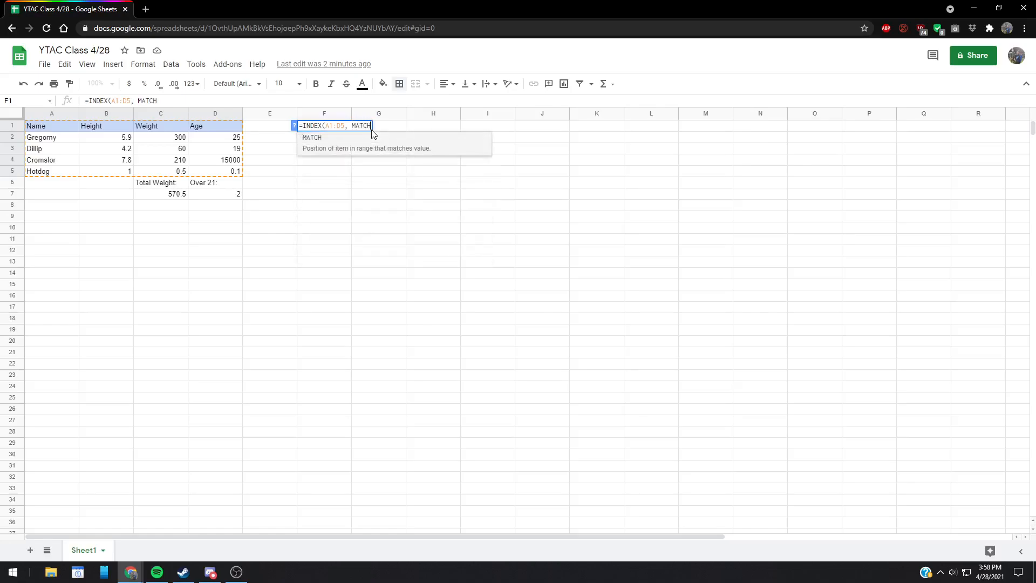
left_click(341, 142)
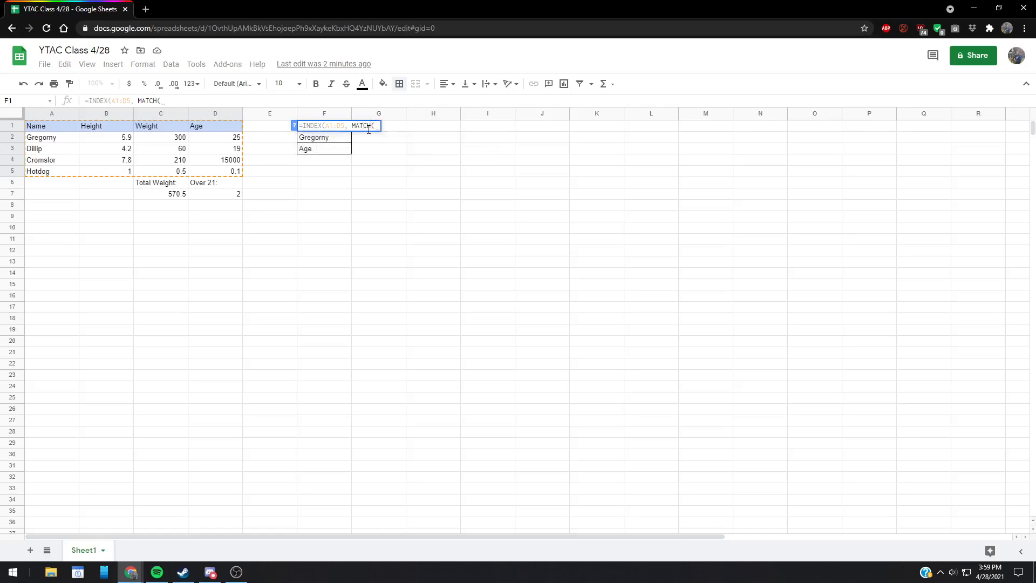
left_click(333, 139)
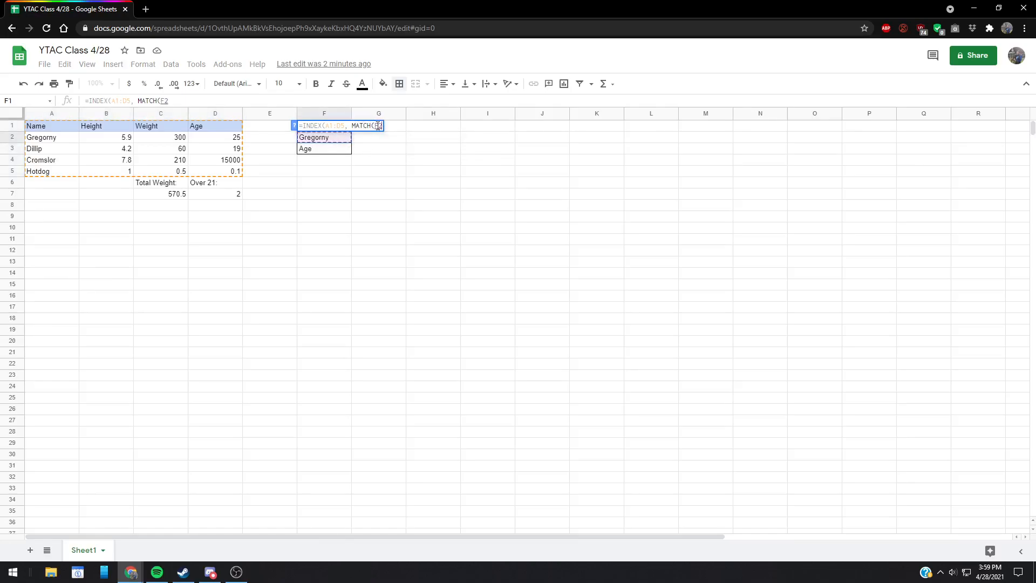
type(",")
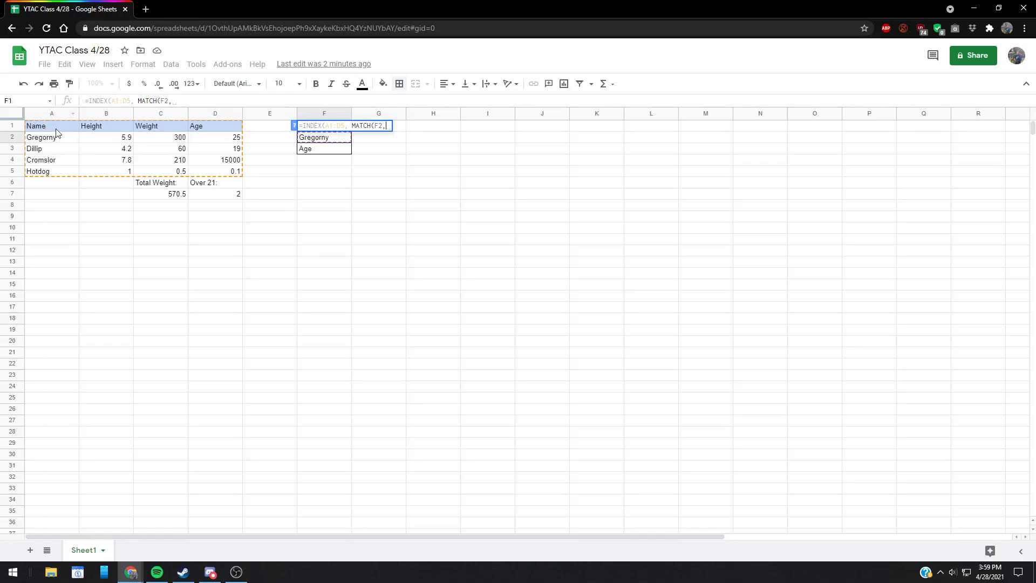
left_click_drag(56, 130, 54, 174)
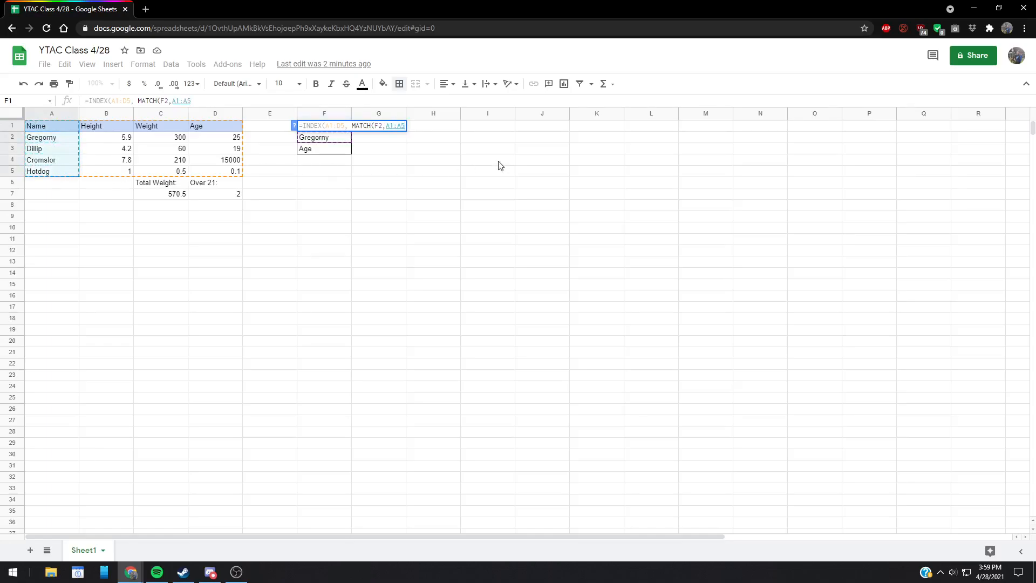
type(",")
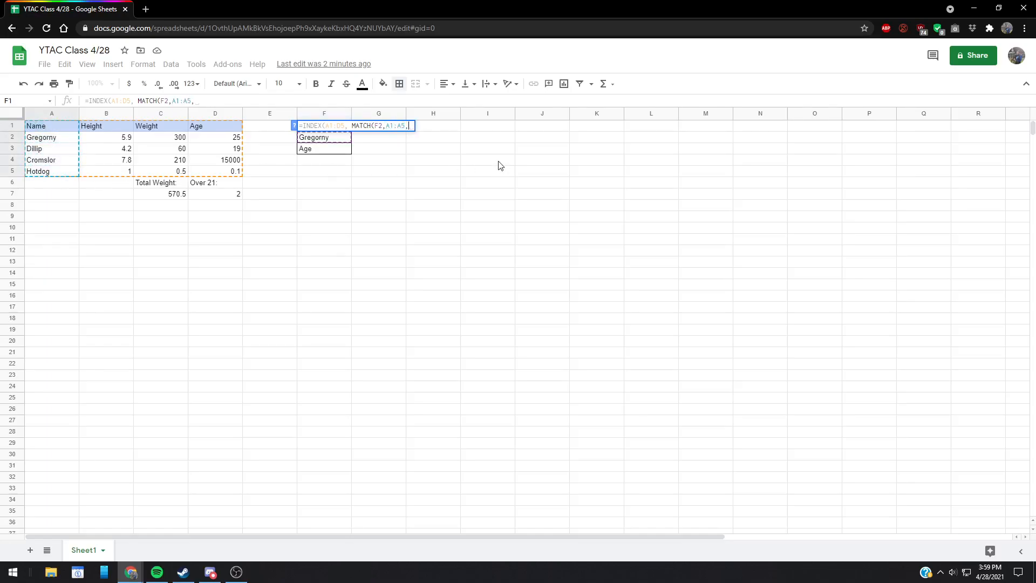
type("0")
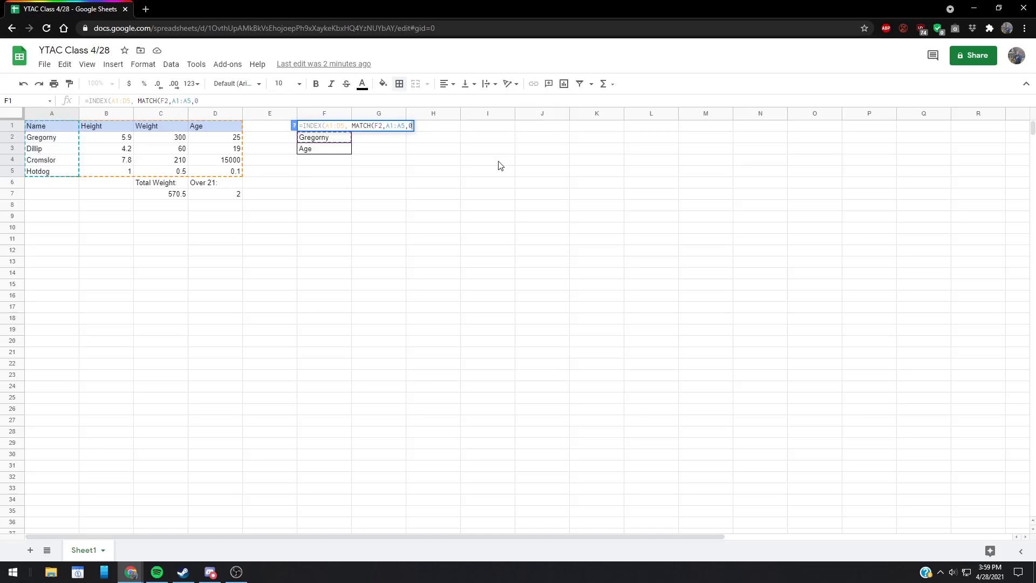
type(")")
type(",")
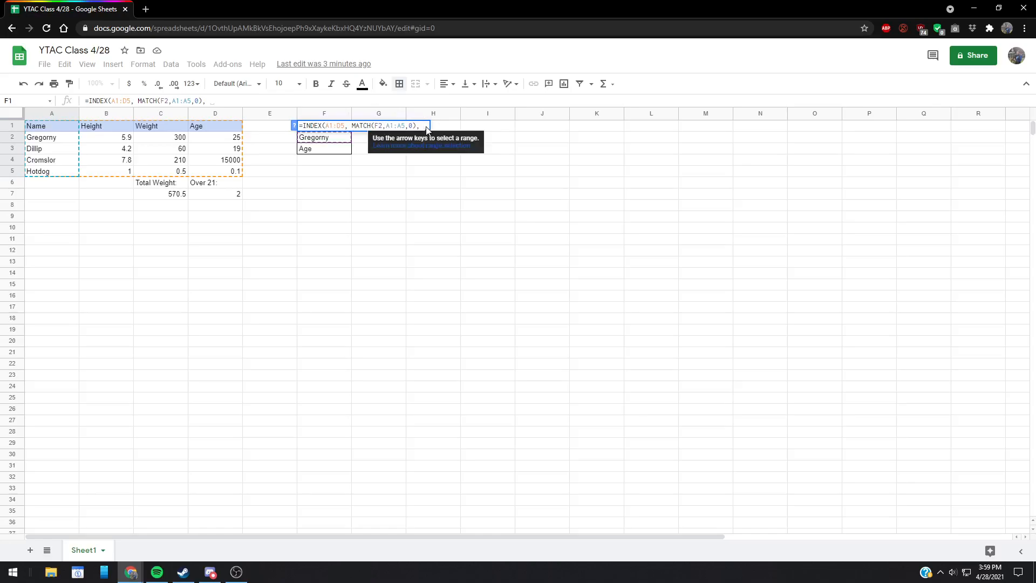
Step: Add MATCH(F3,A1:D1,0) as the column argument and complete the INDEX formula in F1
type("MATCH")
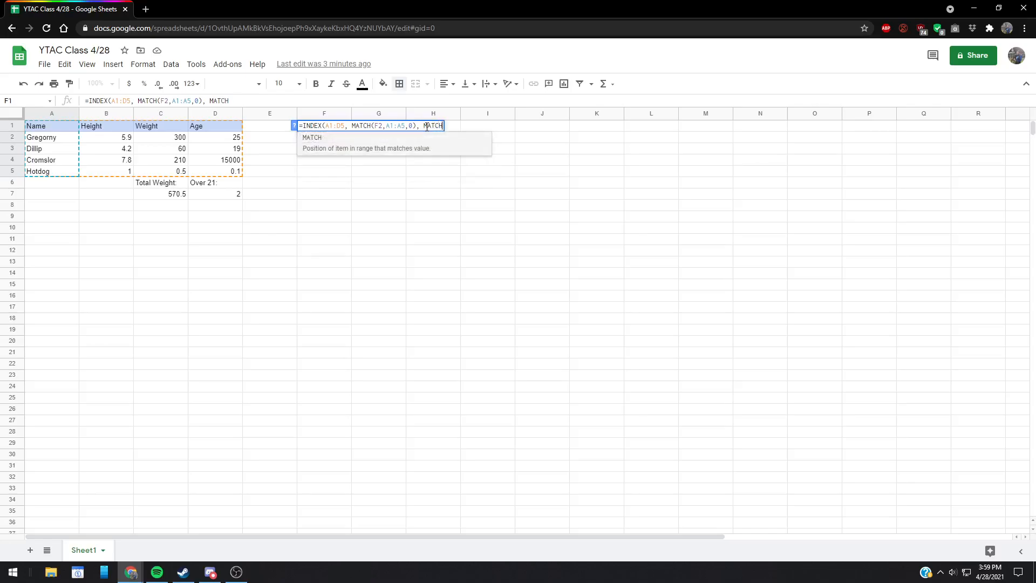
type("(")
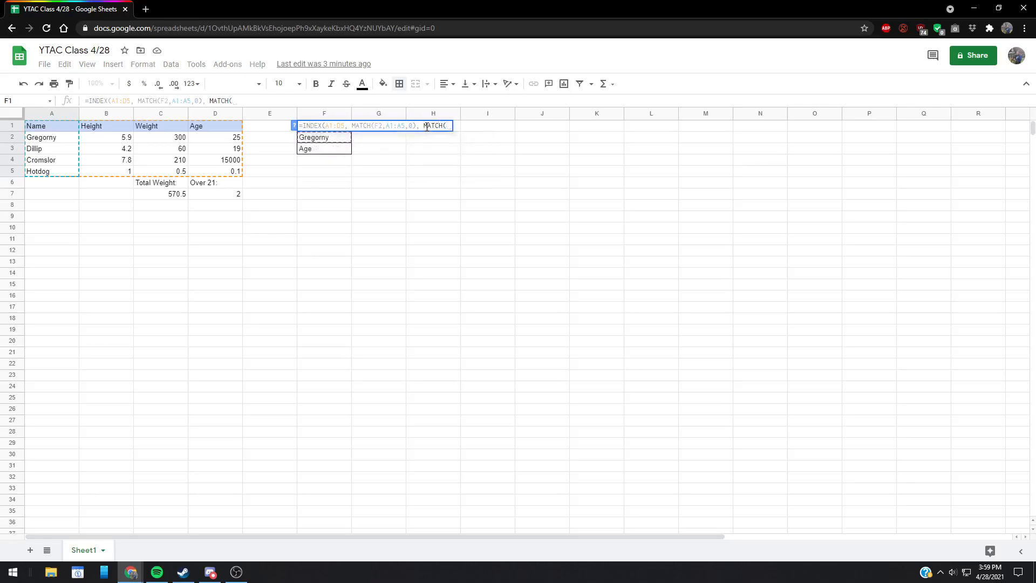
left_click(325, 151)
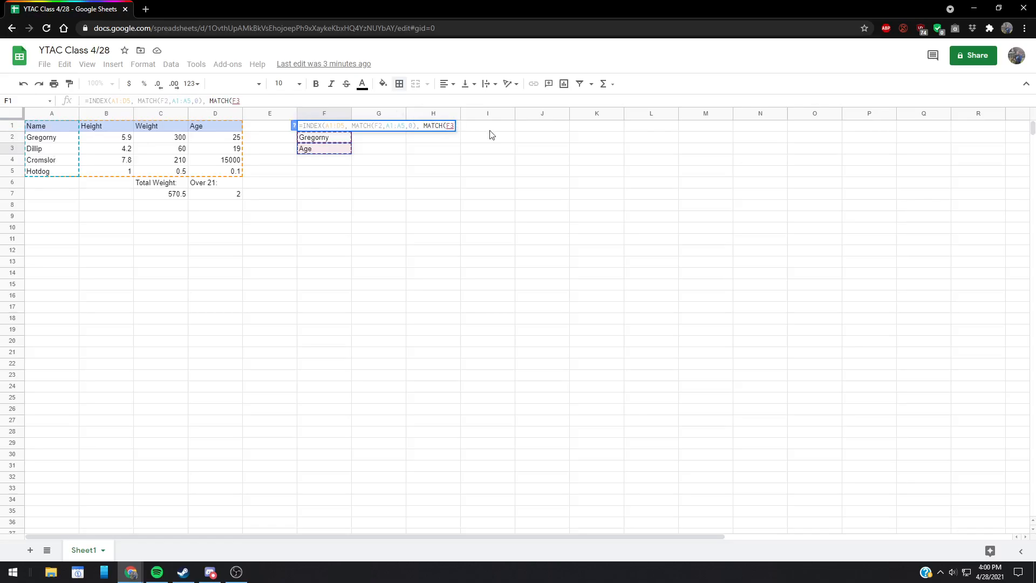
type(",")
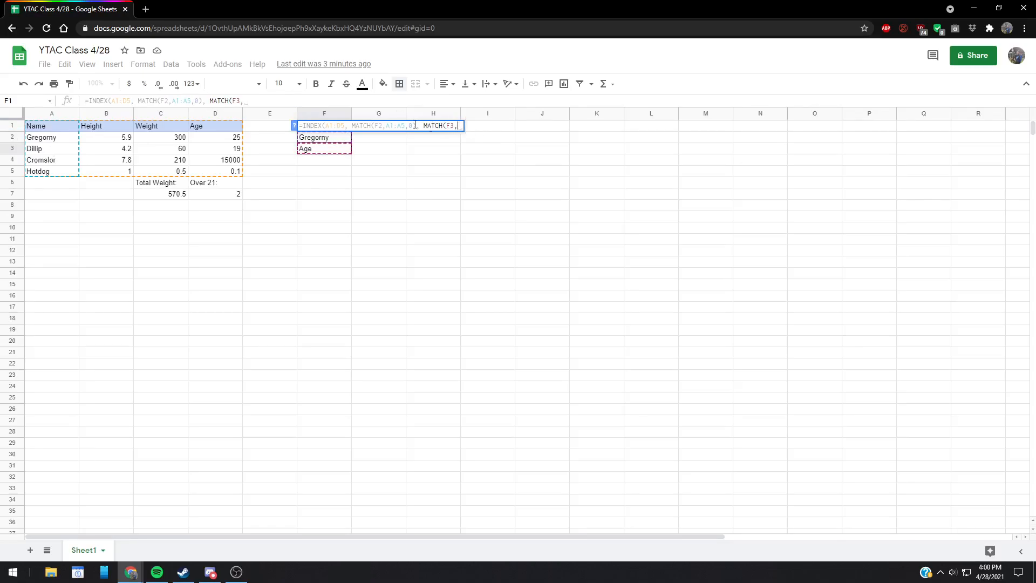
left_click(47, 128)
left_click_drag(69, 131, 232, 127)
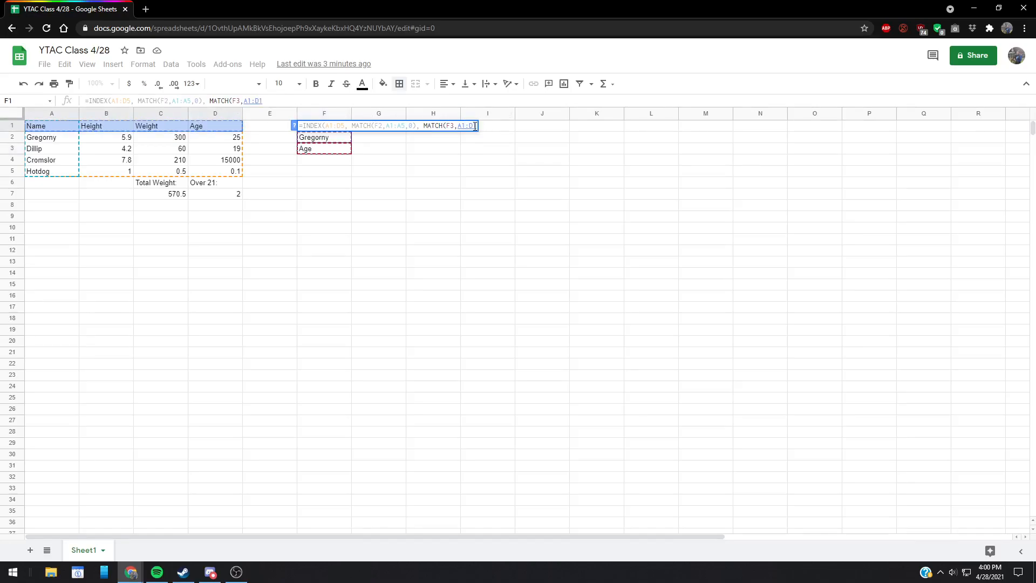
type(",0")
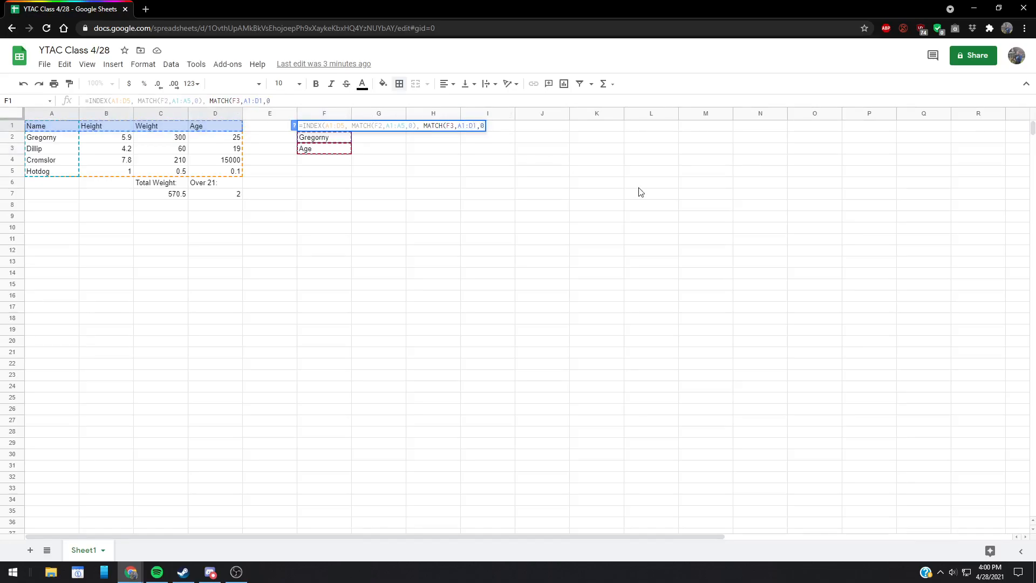
type("))")
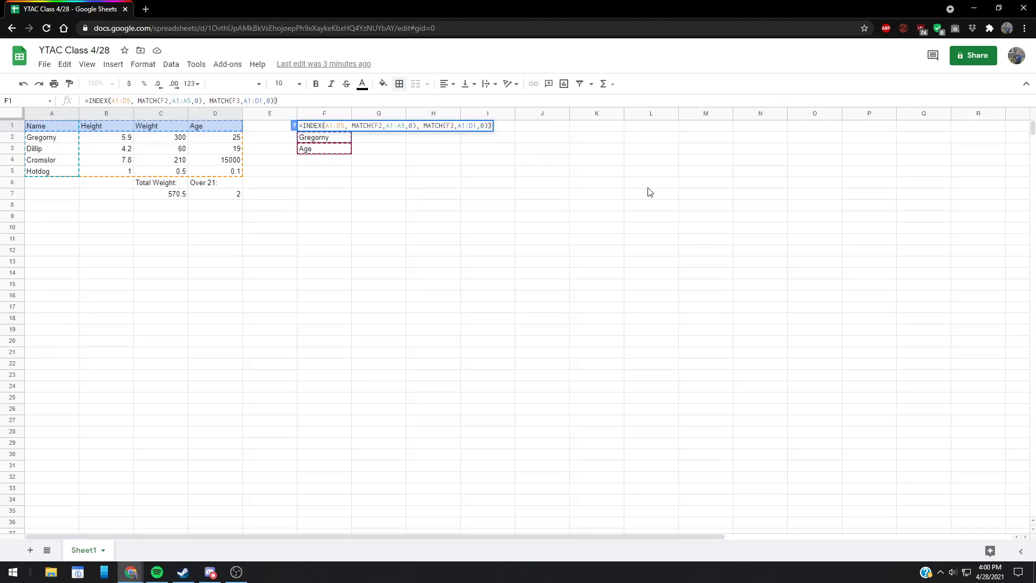
key("Tab")
right_click(650, 192)
key("Escape")
left_click(343, 127)
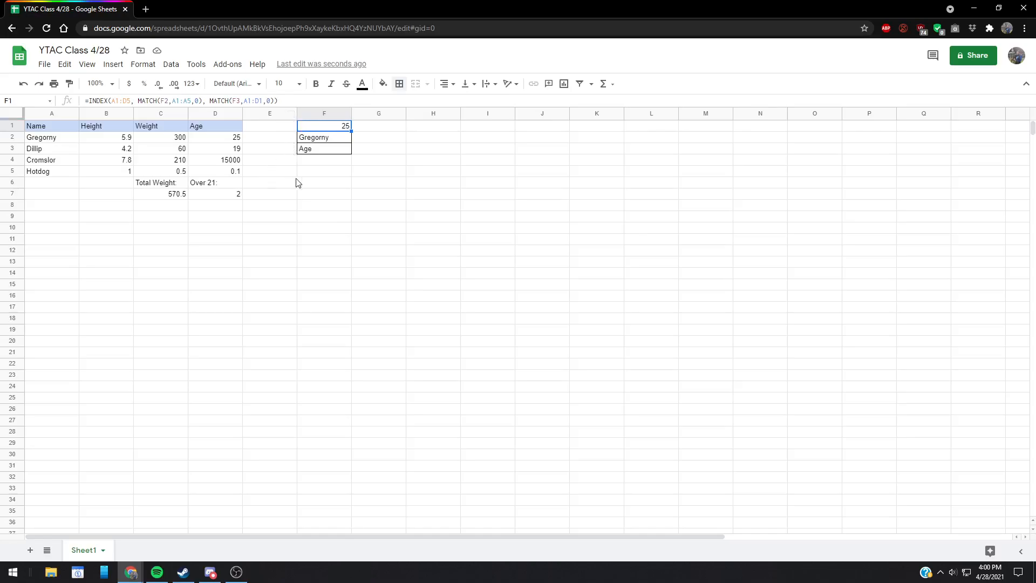
left_click_drag(275, 171, 518, 171)
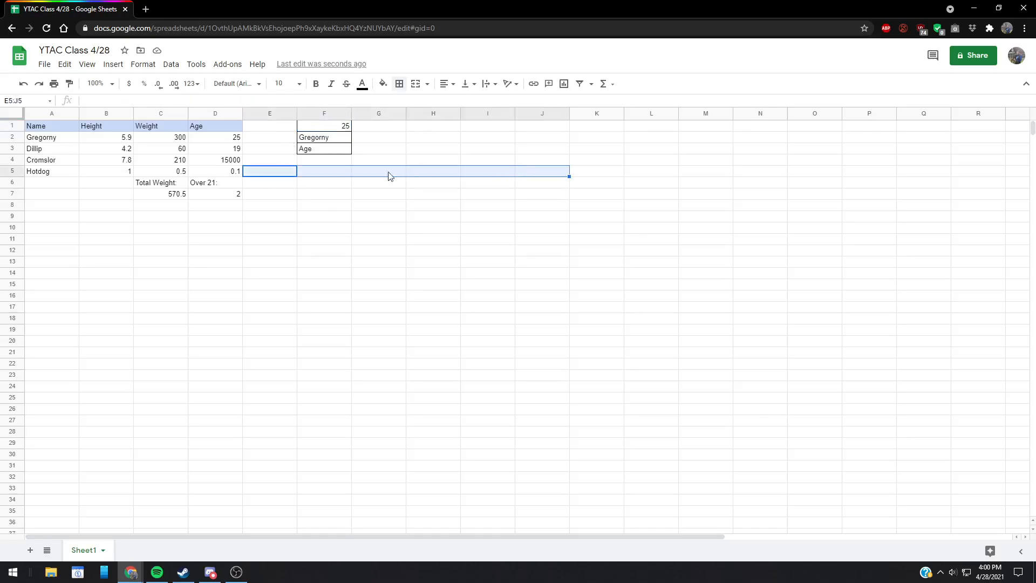
left_click_drag(274, 183, 350, 226)
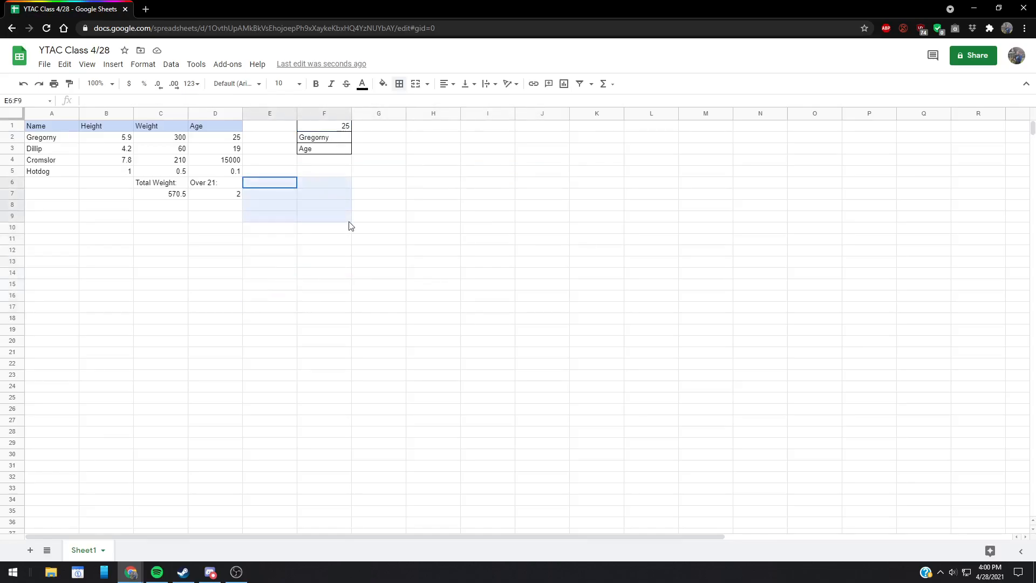
Step: Change the lookup values to the second entry of the Name column in F2 and "Height" in F3
left_click(429, 208)
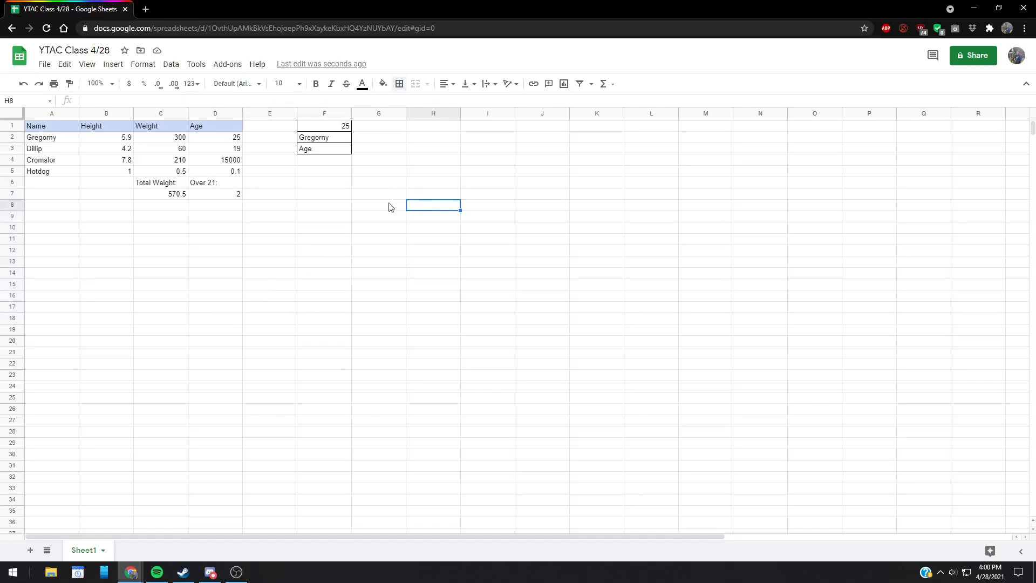
left_click(322, 127)
left_click(318, 142)
left_click_drag(116, 101, 69, 104)
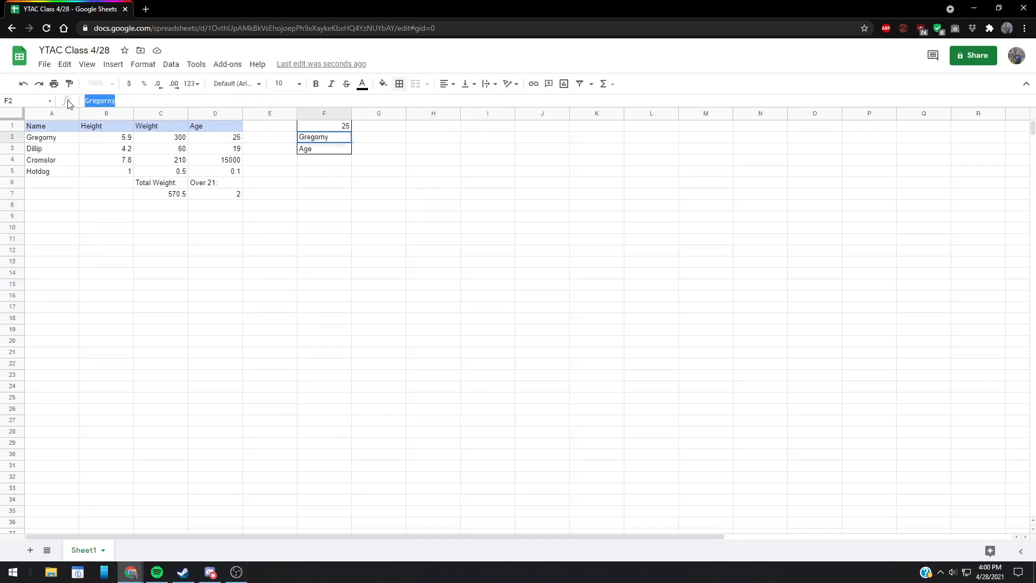
type("Dillip")
key("Return")
double_click(308, 150)
left_click_drag(327, 147, 286, 155)
type("Height")
key("Return")
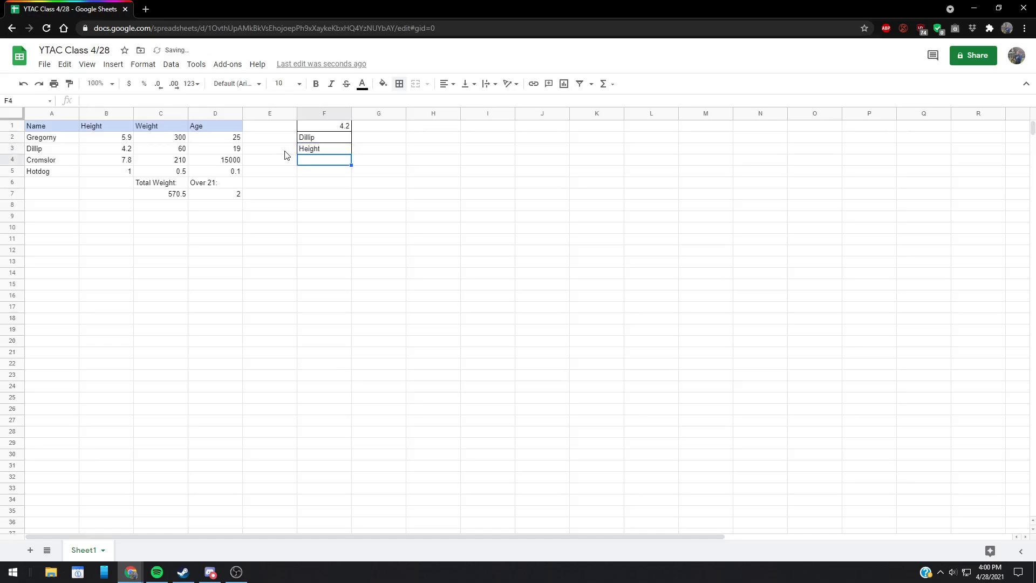
left_click(328, 149)
left_click(329, 138)
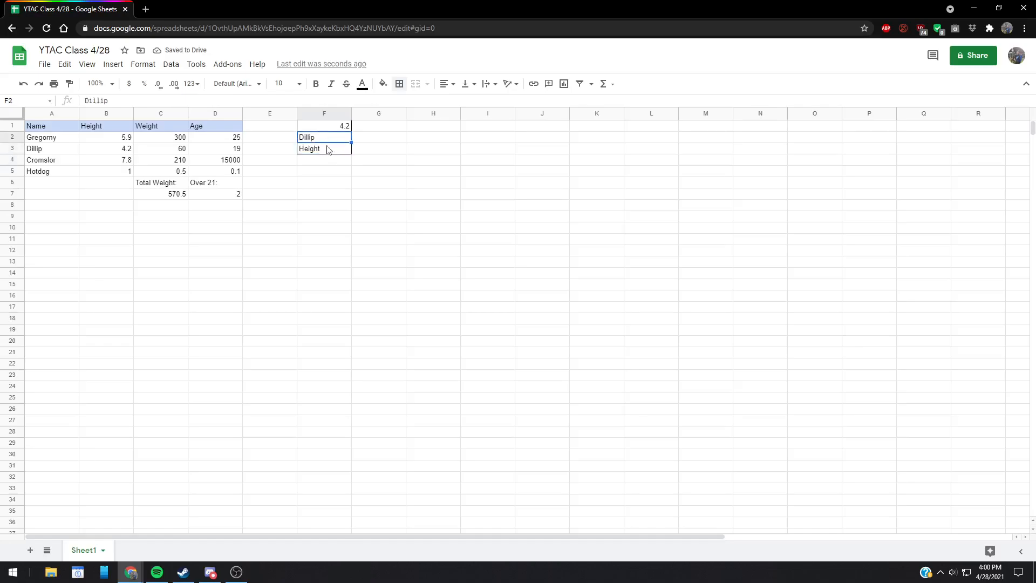
left_click(335, 129)
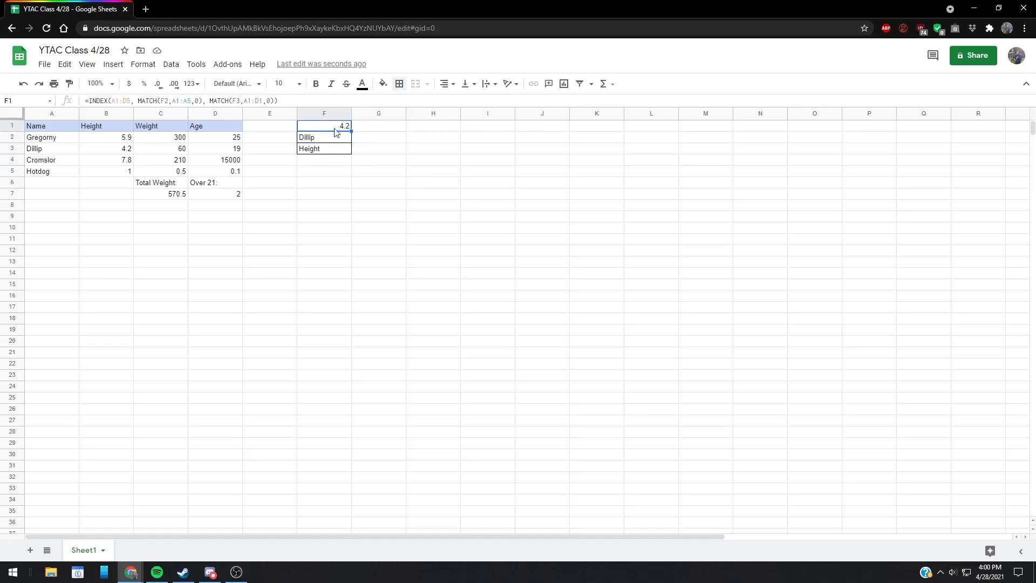
left_click(336, 139)
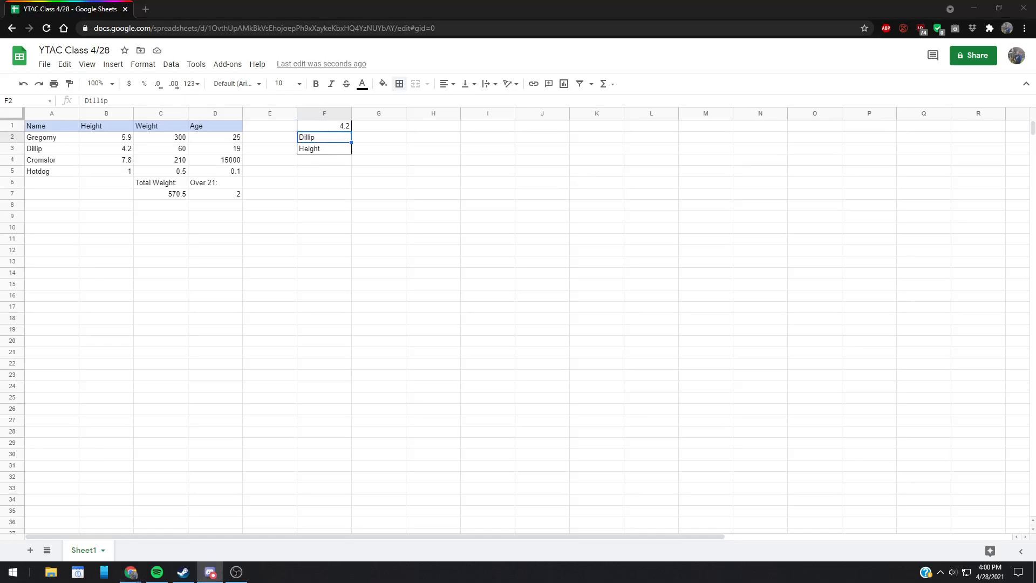
key("alt+Tab")
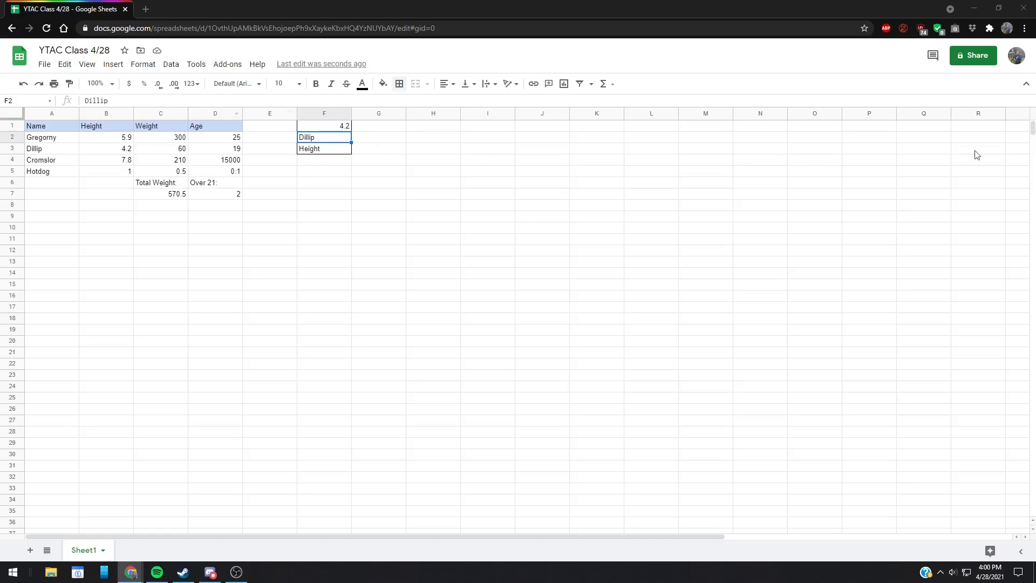
Step: Replace the content of F2 with the formula =CHOOSE(1, A2,A3,A4,A5)
left_click(340, 137)
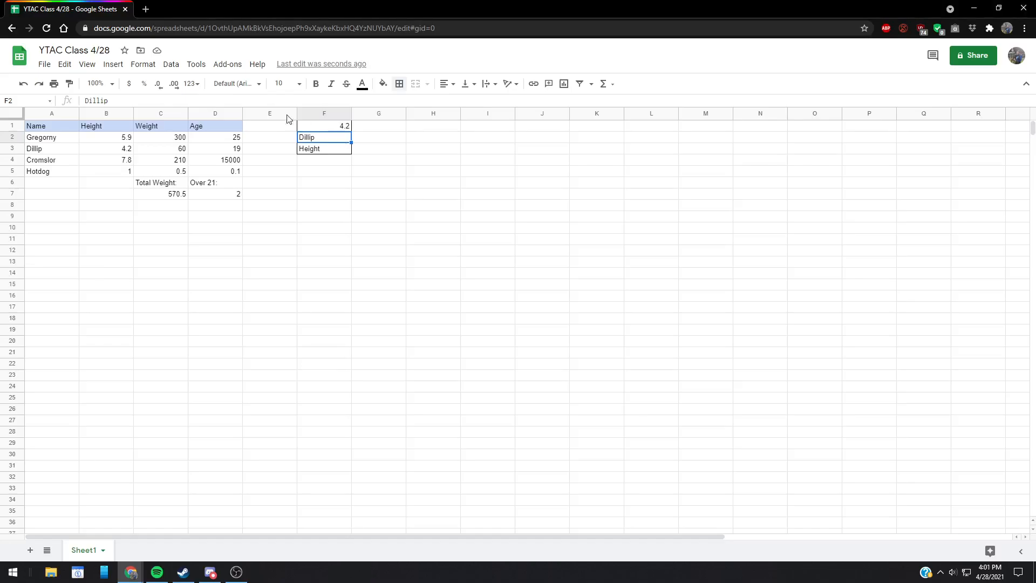
left_click_drag(197, 98, 1, 112)
type("=")
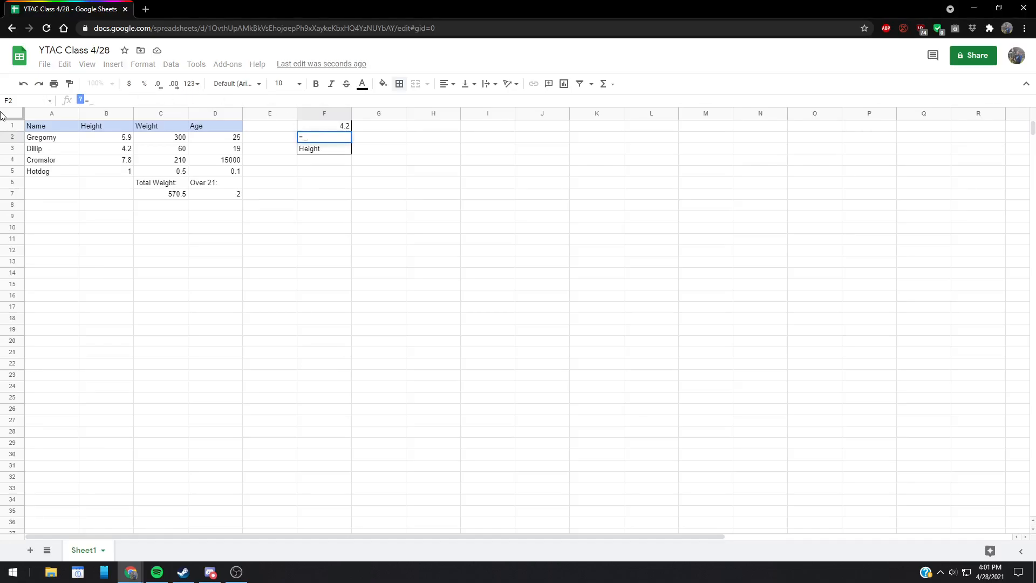
type("CHOOSE")
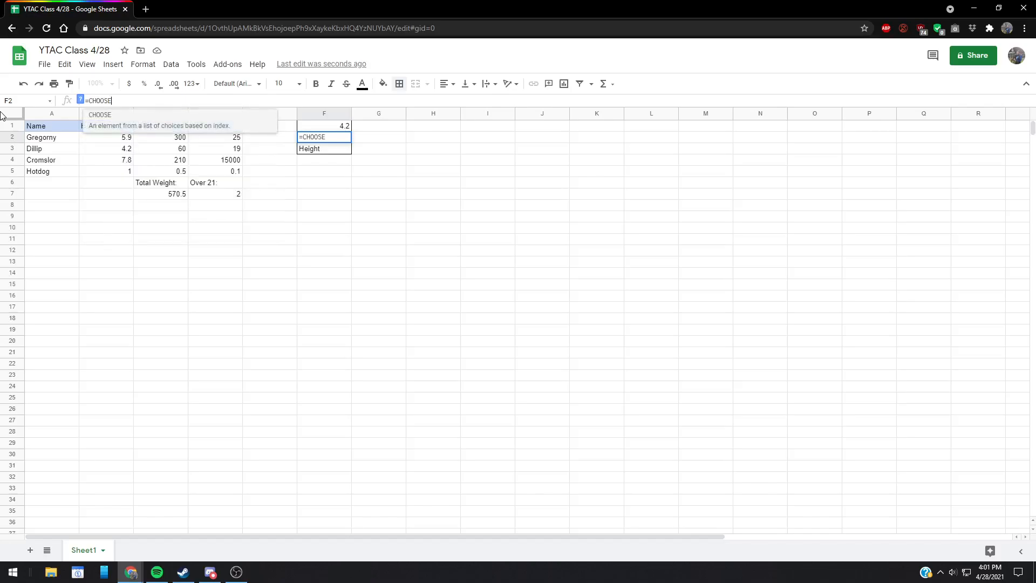
left_click(122, 120)
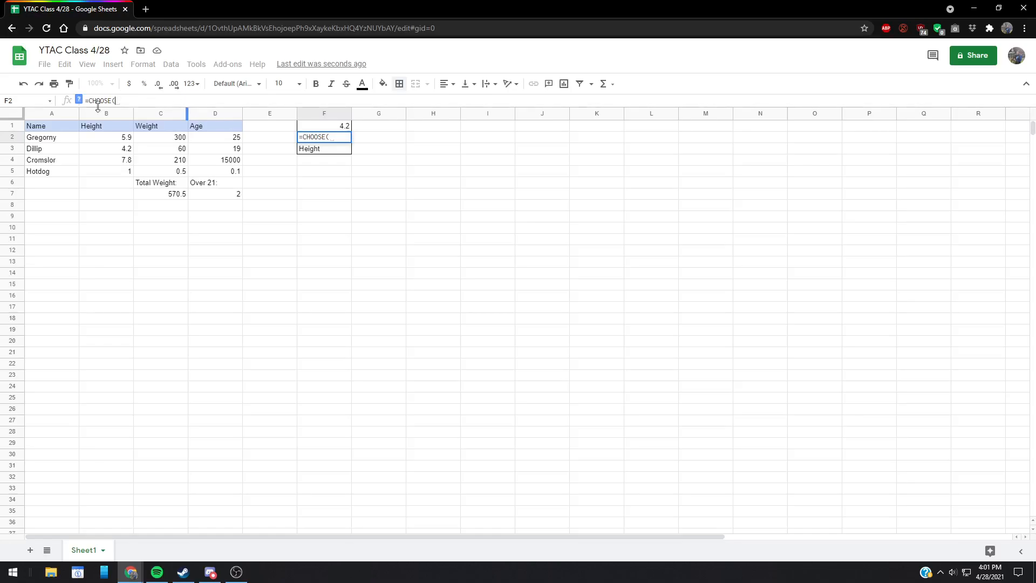
left_click(343, 137)
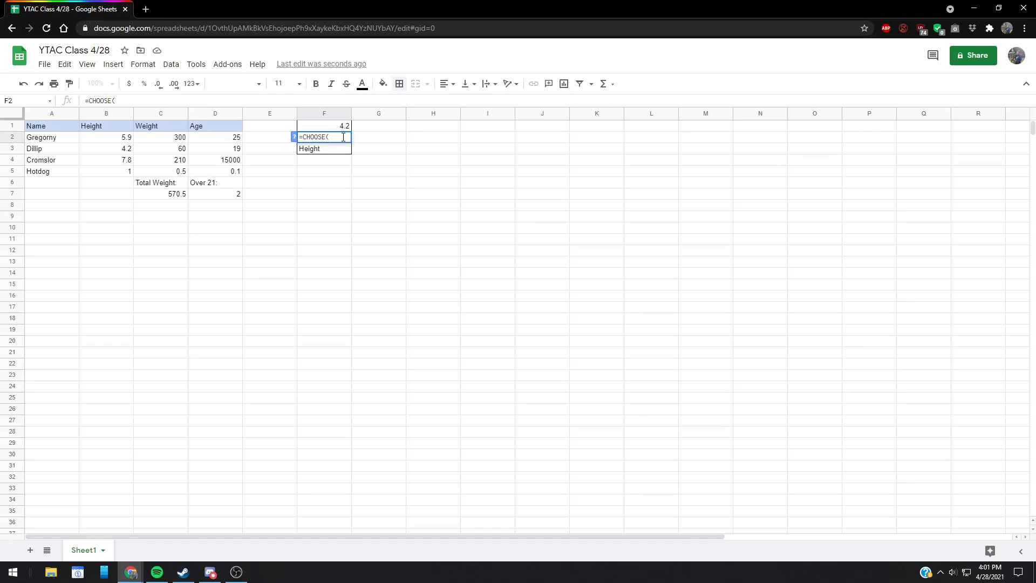
type(",")
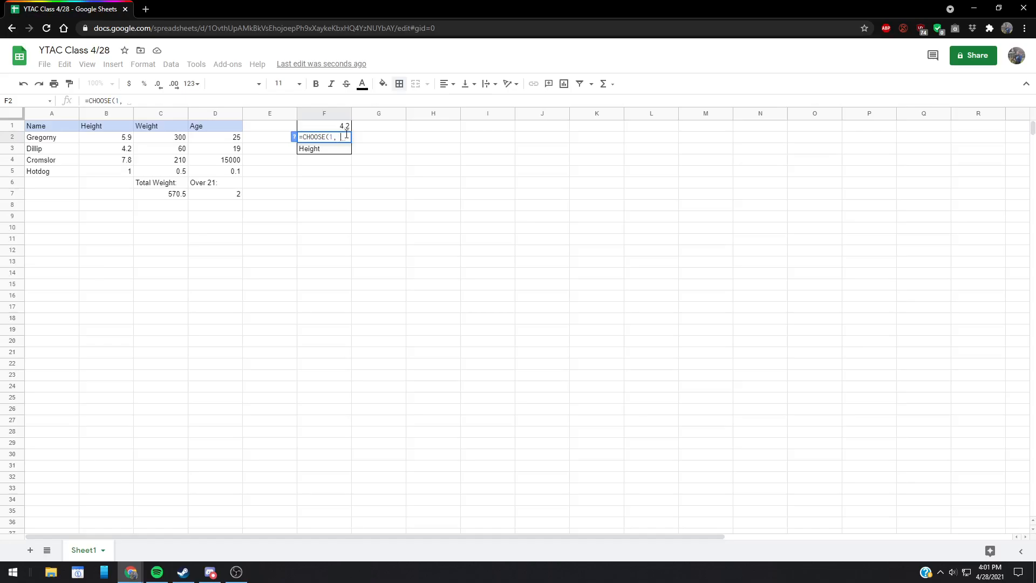
type("a2,a3,a4,a5")
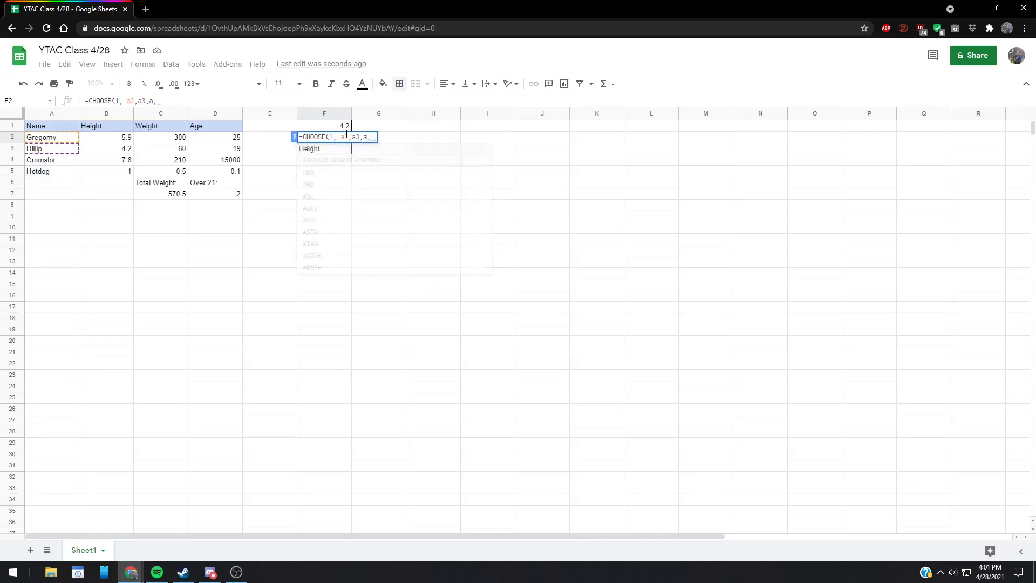
key("Return")
Step: Change the index argument of the CHOOSE formula in F2 to 2
left_click(346, 134)
left_click(119, 101)
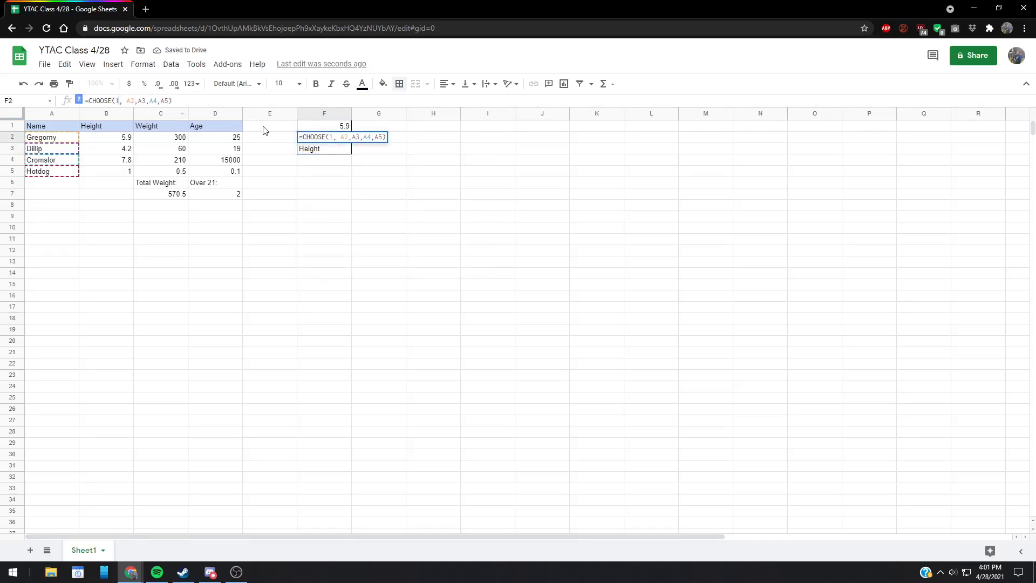
key("BackSpace")
type("2")
key("Return")
key("Up")
key("Up")
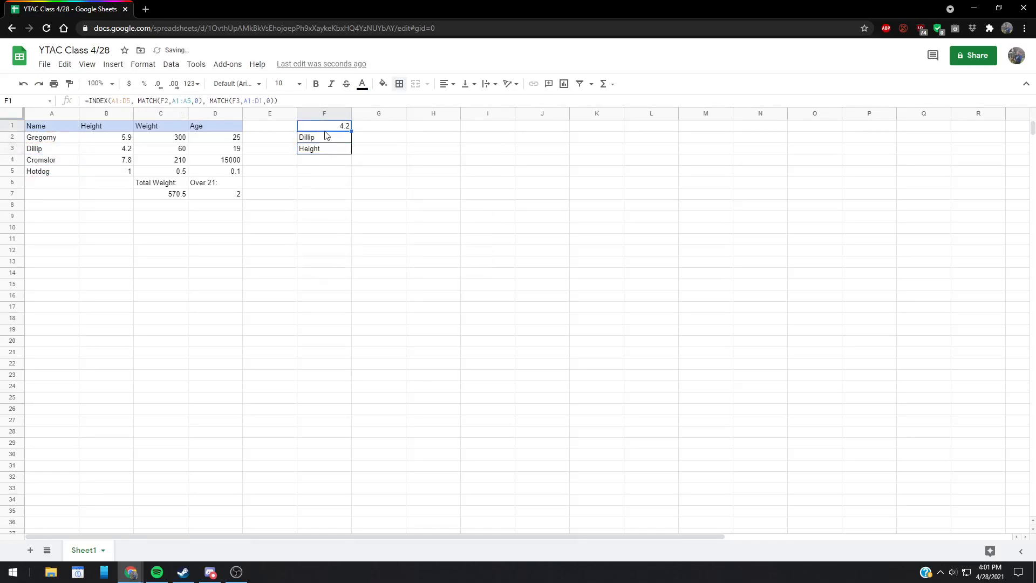
Step: Replace the index argument of the CHOOSE formula in F2 with RANDBETWEEN(1,4)
key("Down")
left_click(118, 100)
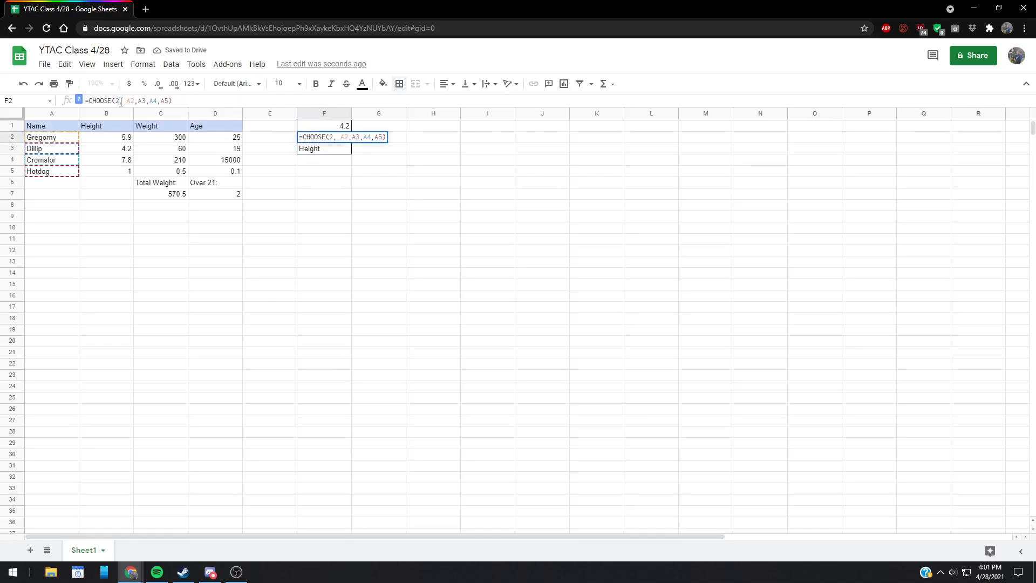
key("BackSpace")
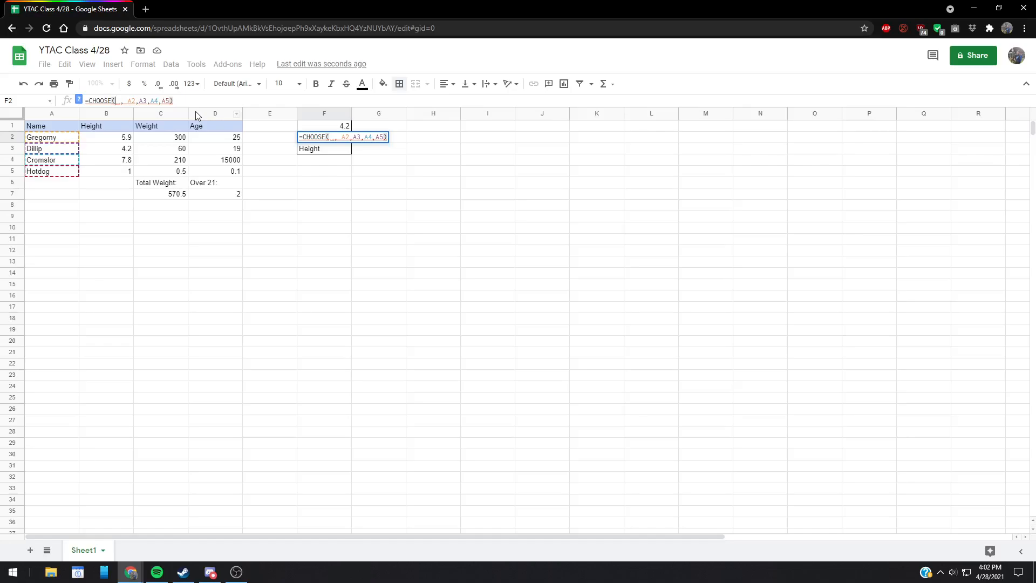
type("RANDB")
left_click(196, 120)
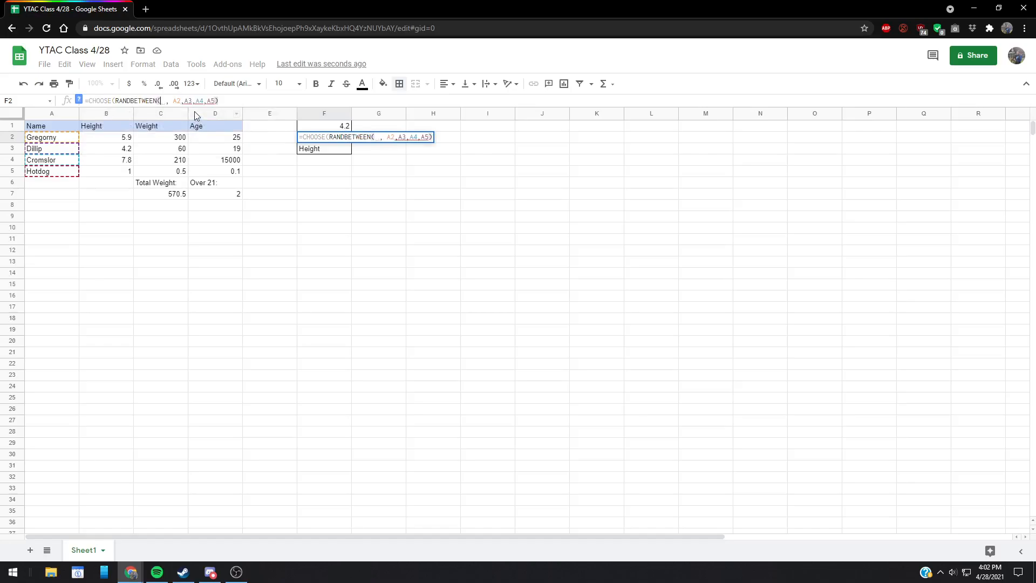
type("1,4")
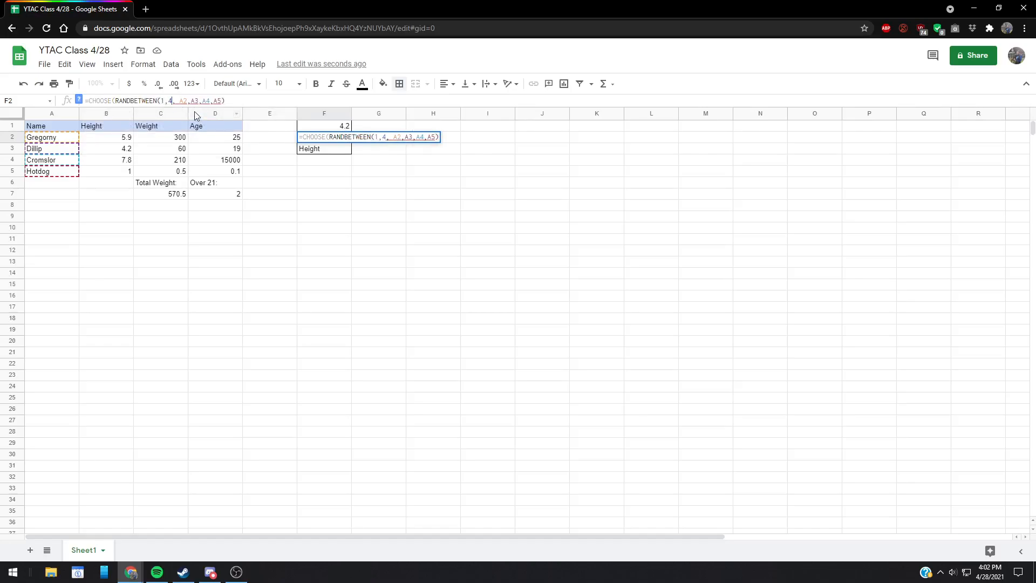
type(")")
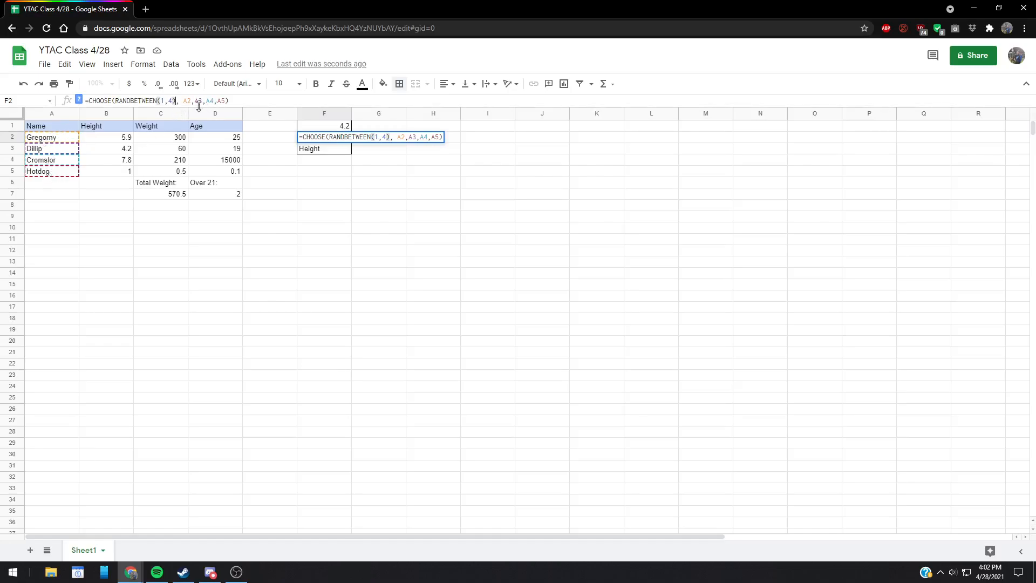
key("Return")
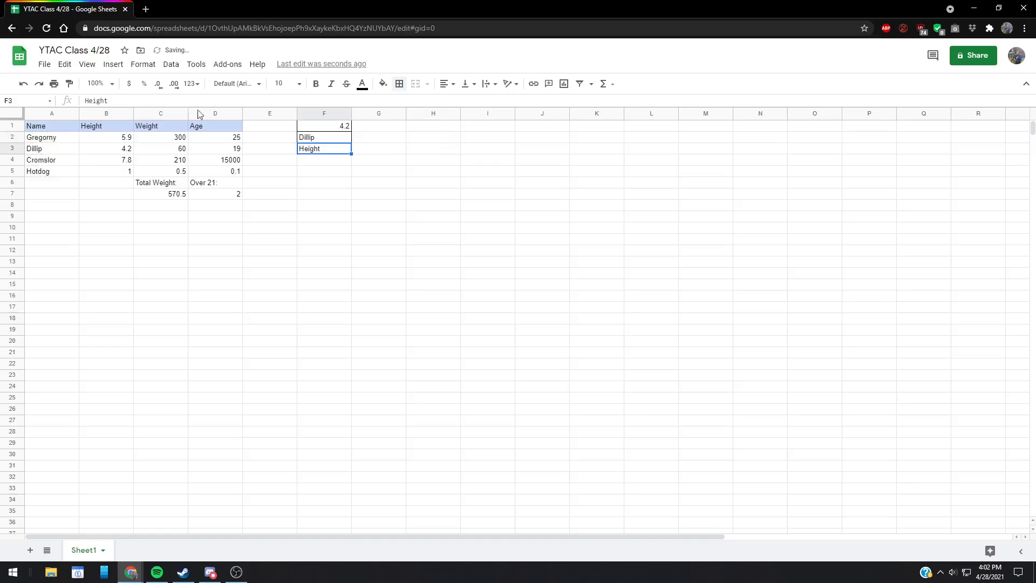
Step: Fill the CHOOSE formula from F2 across into G2 and undo the fill
left_click(337, 141)
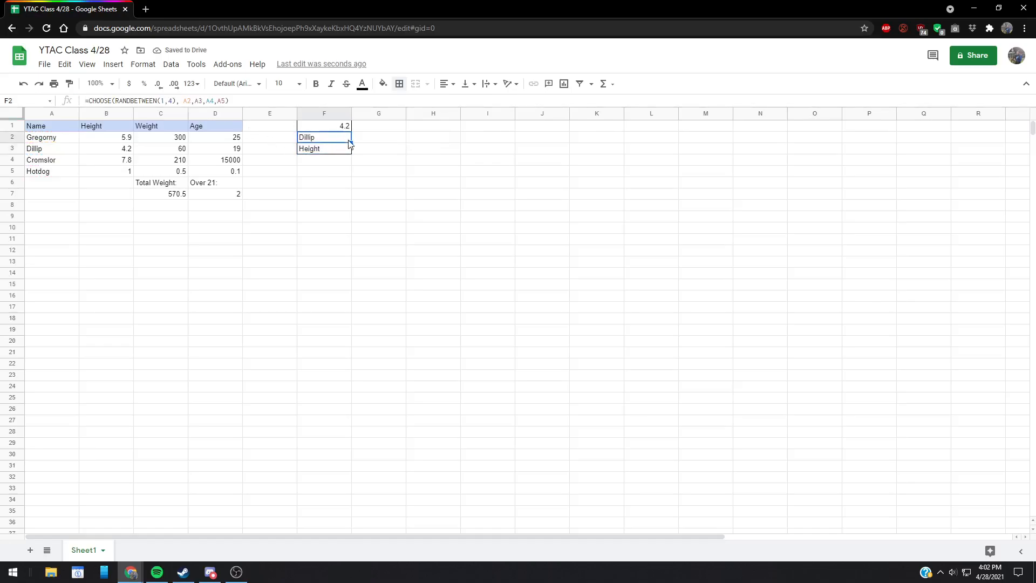
left_click_drag(352, 142, 400, 142)
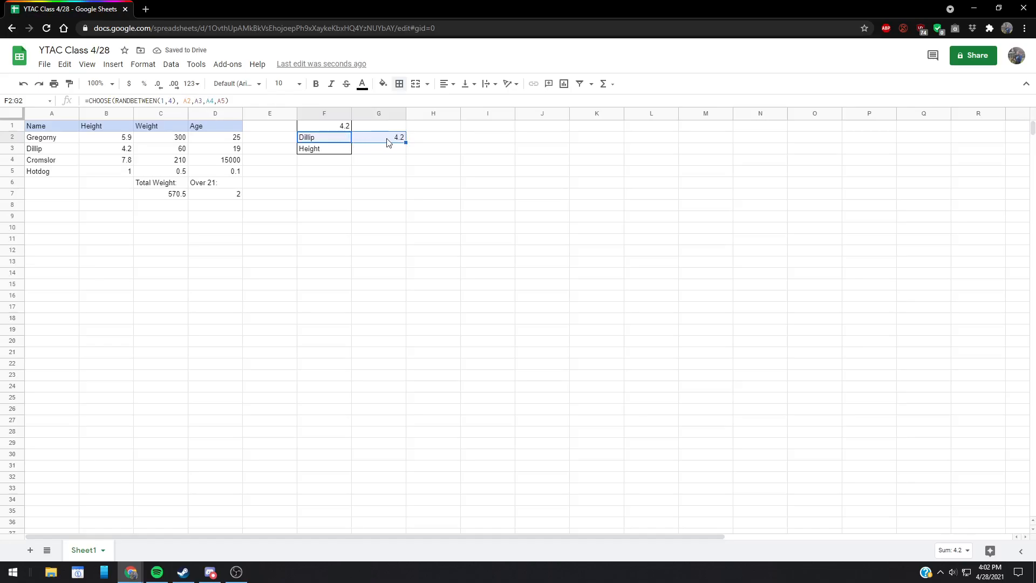
key("ctrl+z")
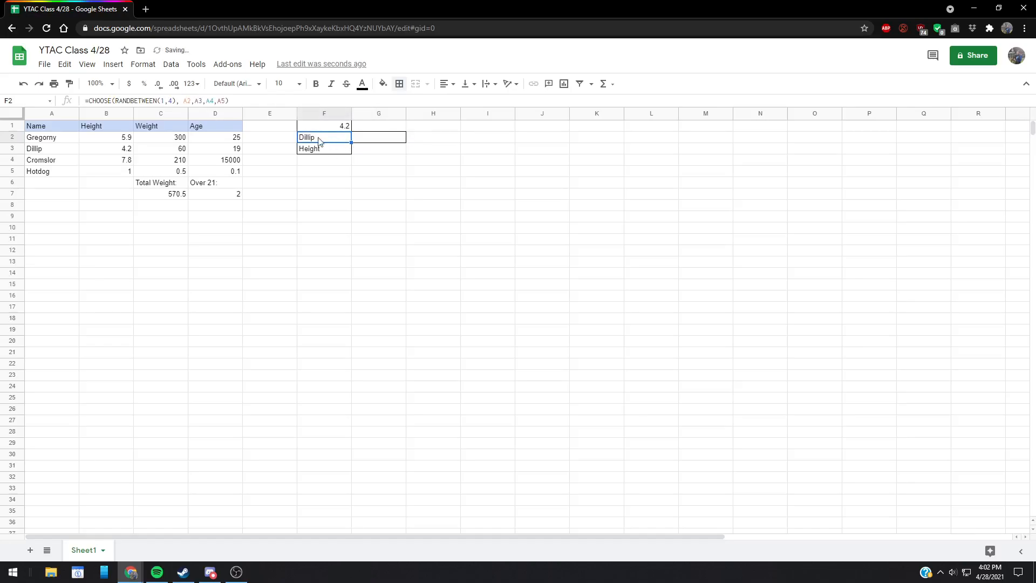
Step: Rewrite the choice references of the CHOOSE formula in F2 as absolute references $D$2,$A$3,$A$4,$A$5
left_click(187, 101)
type("D")
key("Delete")
type("$D")
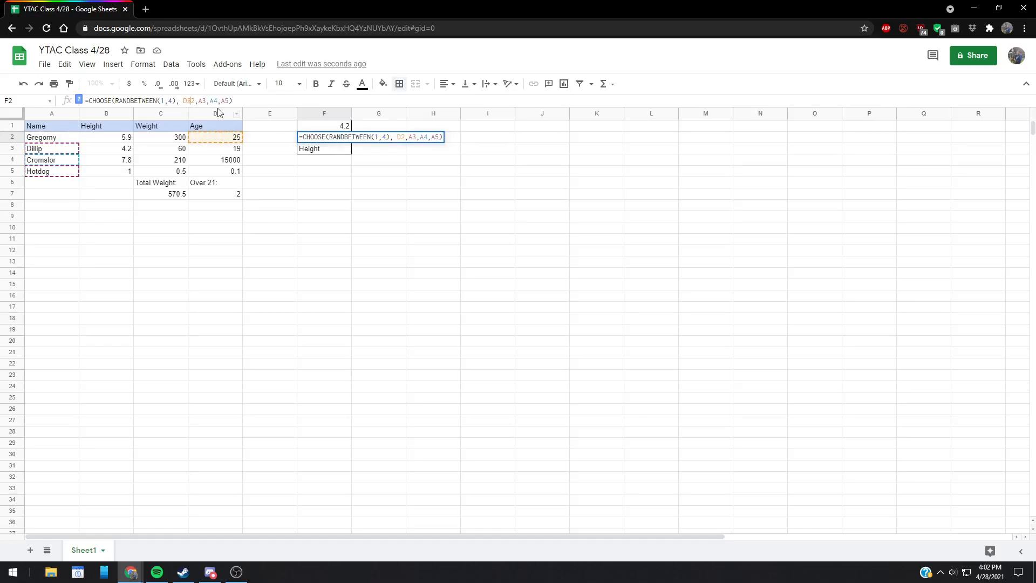
type("$")
key("Right")
key("Right")
key("Right")
key("Right")
type("$")
key("Right")
type("$")
key("Right")
key("Right")
type("$")
key("Right")
type("$")
key("Right")
key("Right")
type("$")
key("Right")
type("$")
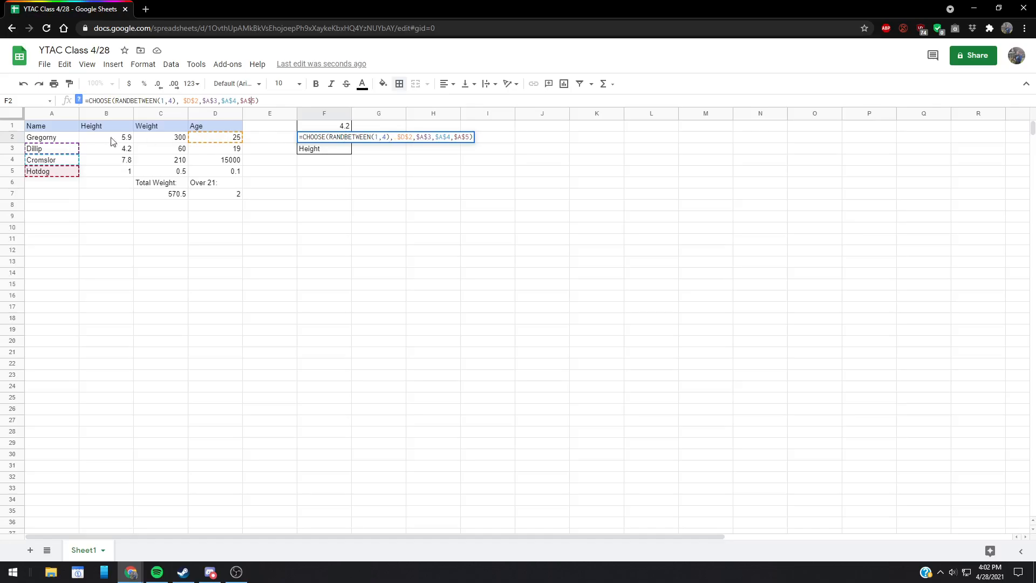
left_click(61, 138)
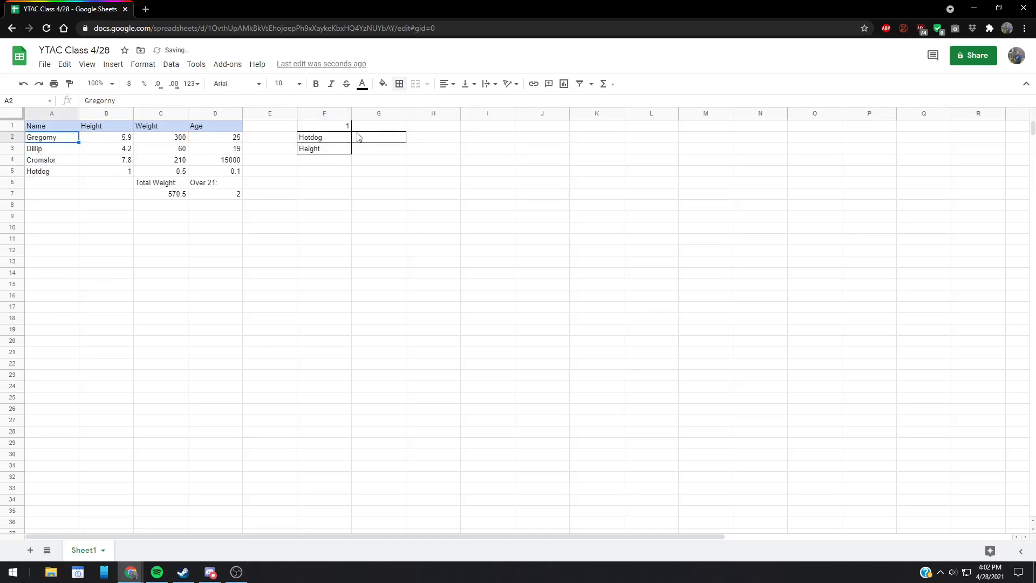
Step: Correct the first choice reference in F2's CHOOSE formula to $A$2
left_click(312, 130)
left_click(312, 135)
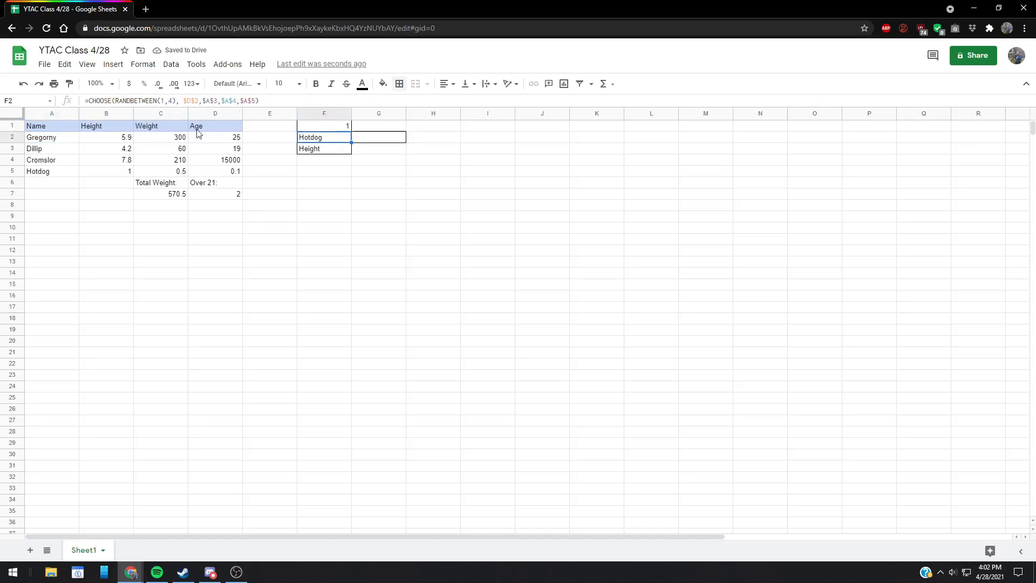
key("BackSpace")
type("A")
key("Return")
Step: Fill the absolute-reference formula from F2 across to H2 and delete the copies in G2:H2
left_click(340, 138)
left_click_drag(352, 143, 423, 141)
key("Delete")
Step: Remove all borders from G2:H2 and reapply borders on all sides of F2
left_click(399, 83)
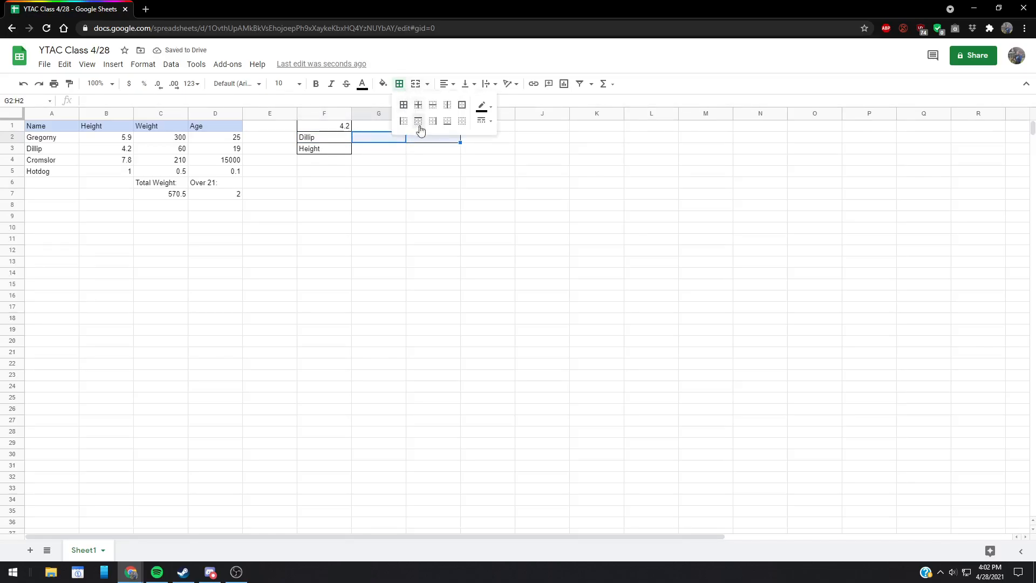
left_click(462, 121)
left_click(336, 150)
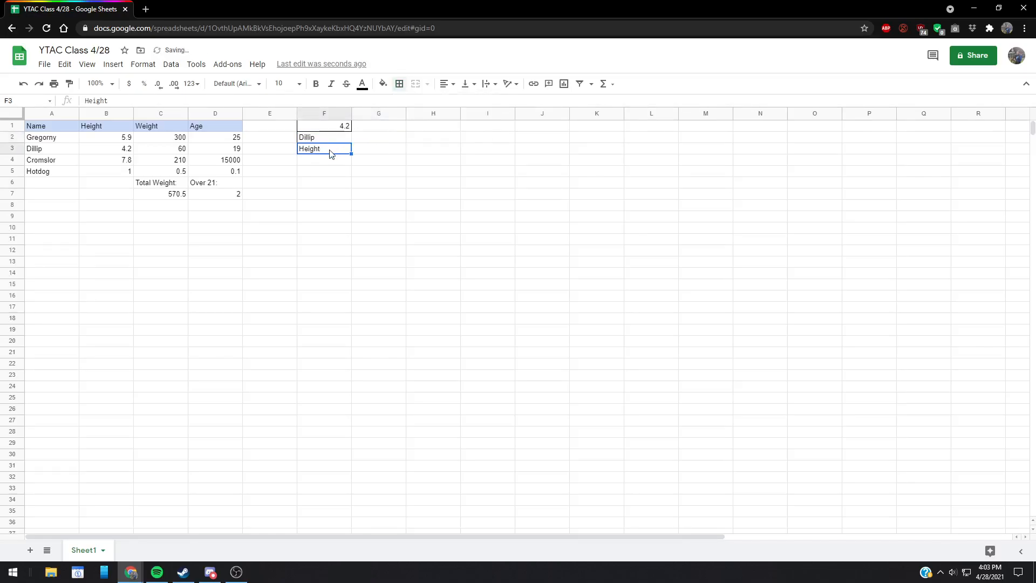
left_click(347, 141)
left_click(399, 86)
left_click(403, 104)
left_click(345, 151)
Step: Copy the CHOOSE formula text from F2 and paste it into F3 in place of its existing text
left_click(339, 141)
left_click_drag(278, 100, 80, 103)
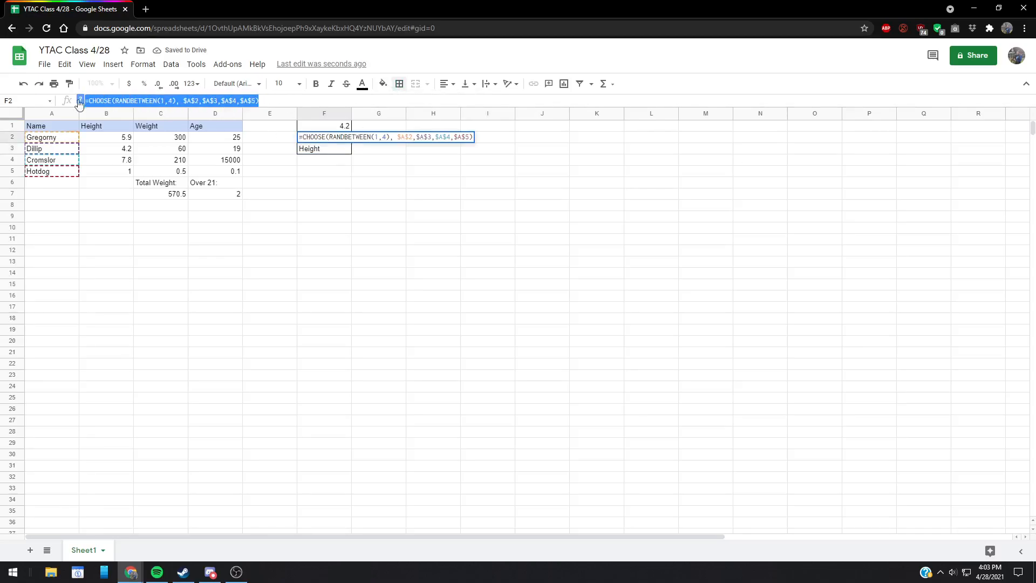
key("ctrl+c")
left_click(311, 151)
left_click_drag(208, 101, 80, 102)
key("ctrl+v")
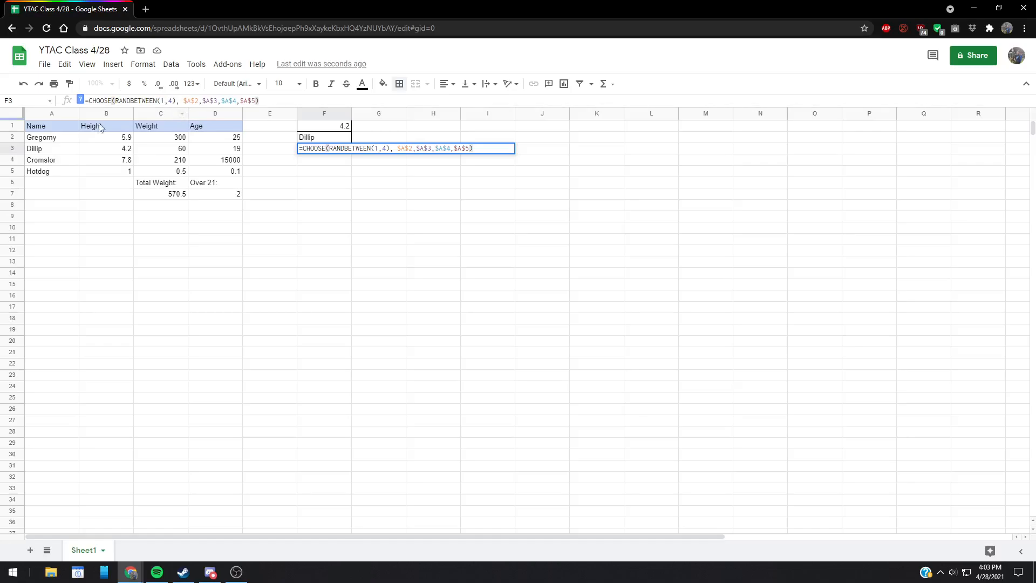
Step: Change the first choice reference in F3's CHOOSE formula to the Height header, $B$1
left_click(187, 101)
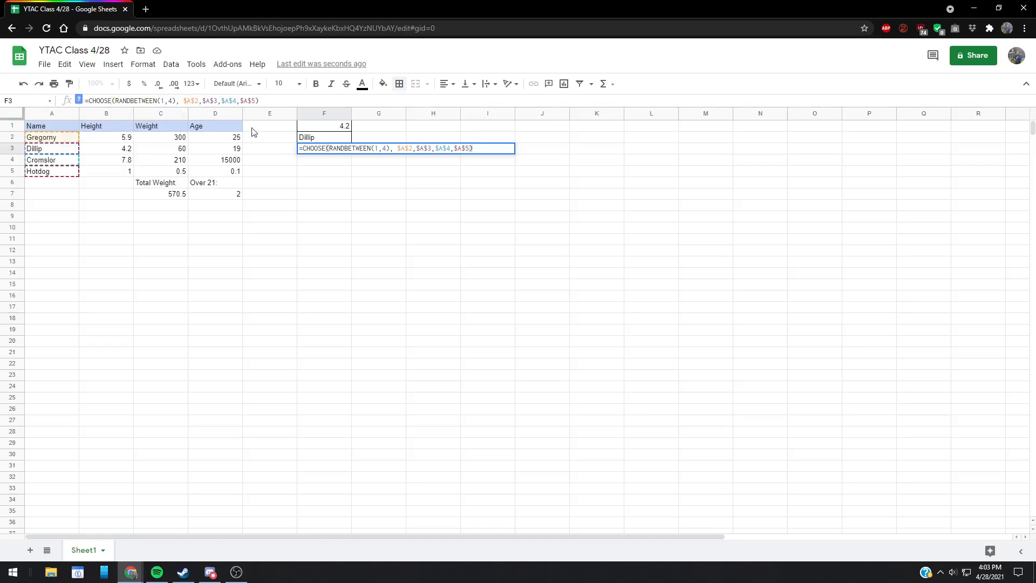
key("Delete")
key("Delete")
key("Delete")
type("B$1")
Step: Change the second choice reference in F3's CHOOSE formula to the Weight header, $C1
key("Delete")
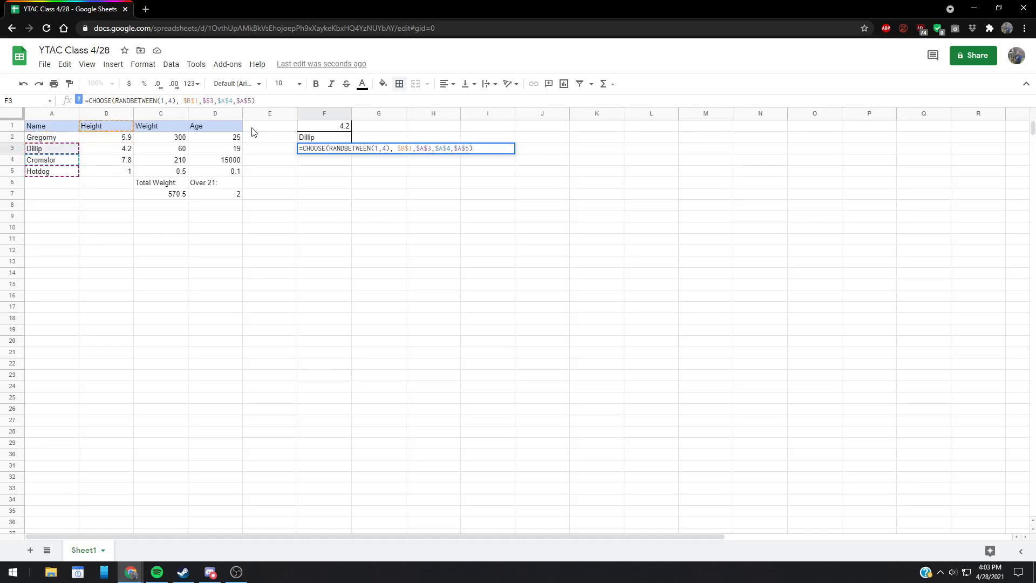
type("C")
key("Delete")
type("1")
key("BackSpace")
type("1")
key("BackSpace")
key("BackSpace")
type("1")
Step: Replace the remaining two name references in F3's CHOOSE formula with a single reference to the Age header, $D$1
key("Right")
key("Delete")
key("Delete")
key("Delete")
key("Delete")
key("Delete")
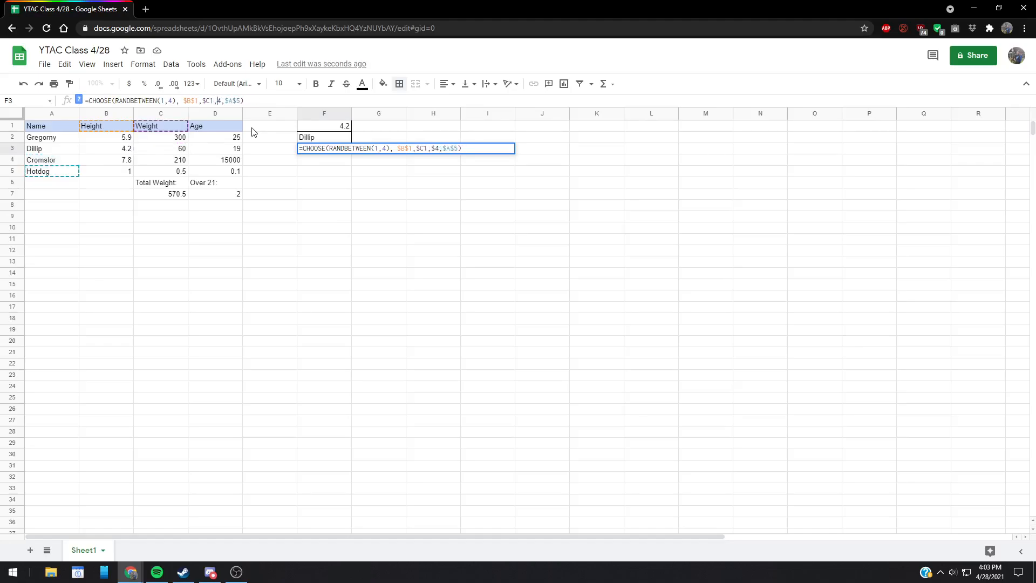
key("Right")
key("Delete")
type("D")
key("Delete")
type("!")
Step: Set the upper bound of RANDBETWEEN in F3's formula to 3 and enter the formula
left_click(171, 101)
key("BackSpace")
type("4")
key("Return")
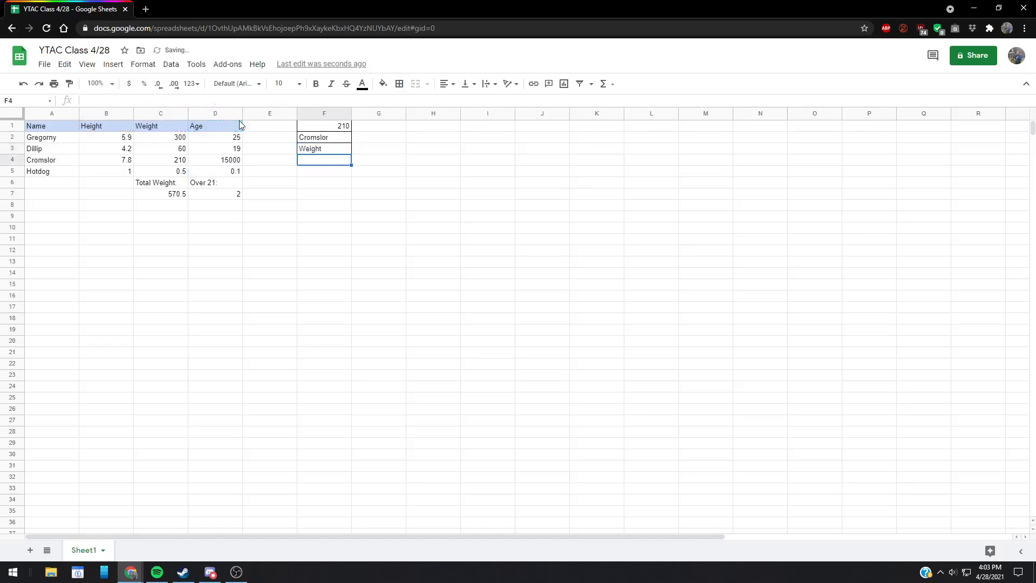
Step: Fill the random name formula from F2 into G2 and remove the copy from G2
left_click(320, 141)
left_click(323, 149)
left_click(327, 139)
left_click(353, 145)
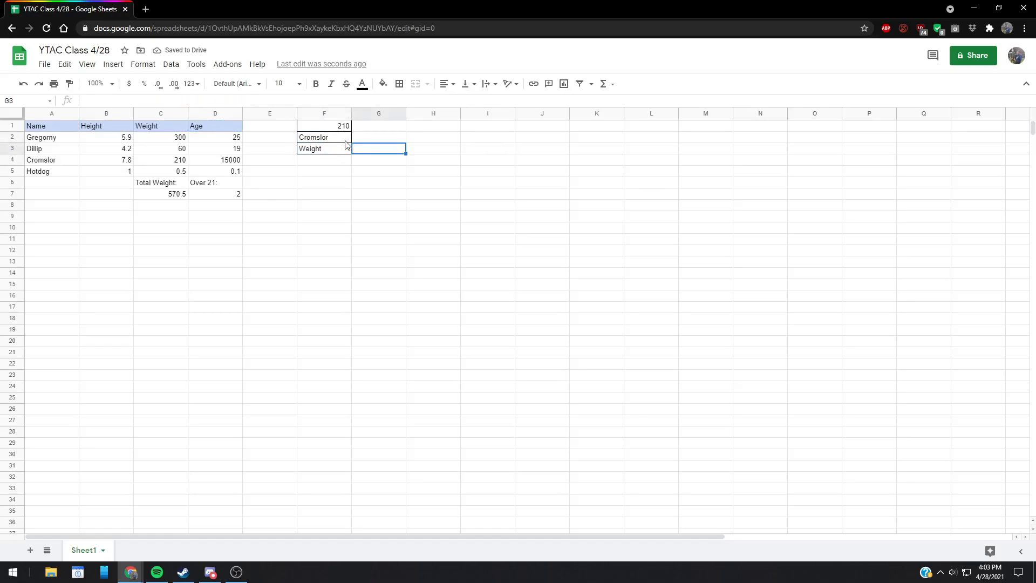
left_click(347, 141)
left_click(334, 151)
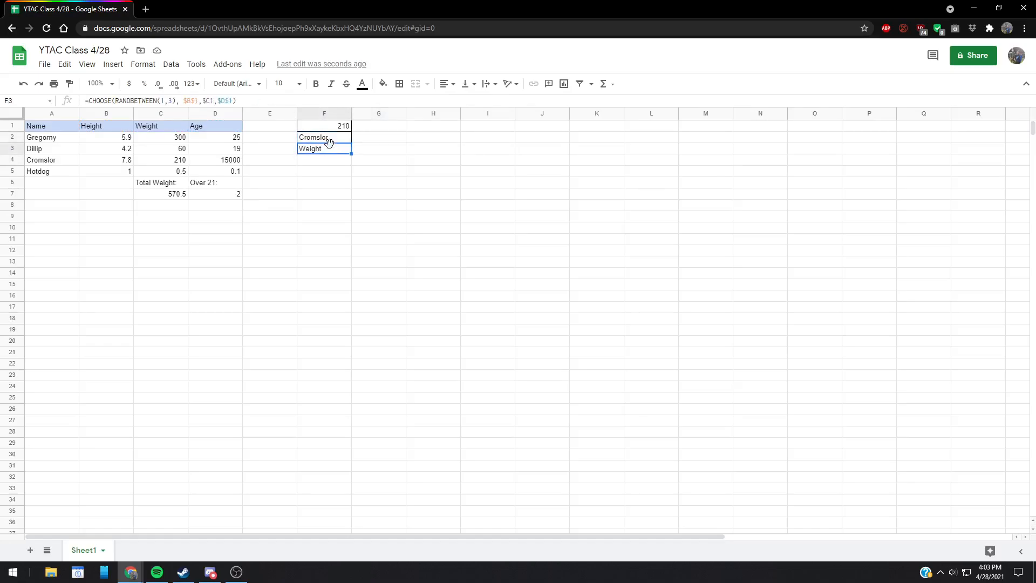
left_click(335, 140)
left_click_drag(349, 141, 377, 141)
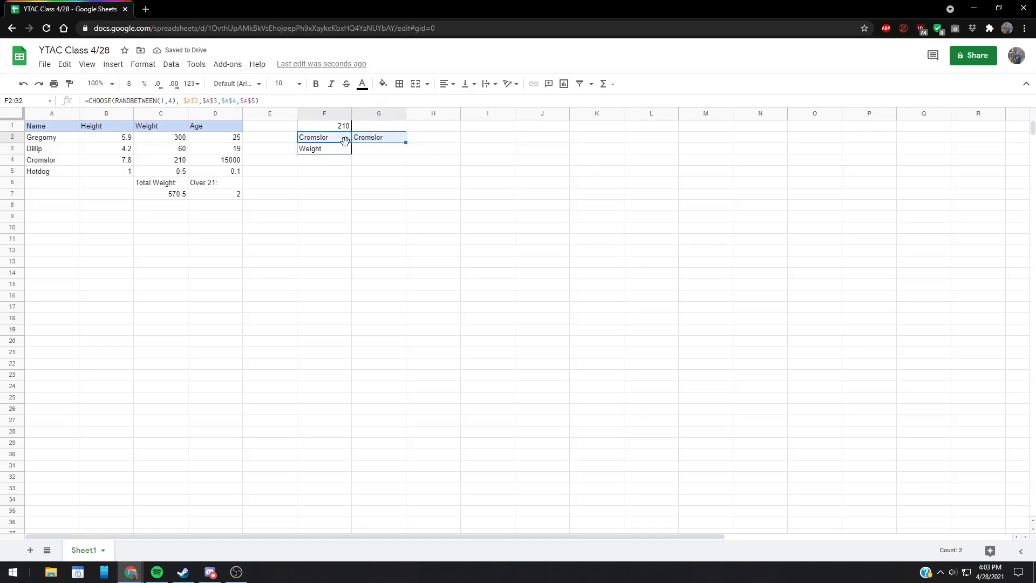
left_click(375, 141)
key("Delete")
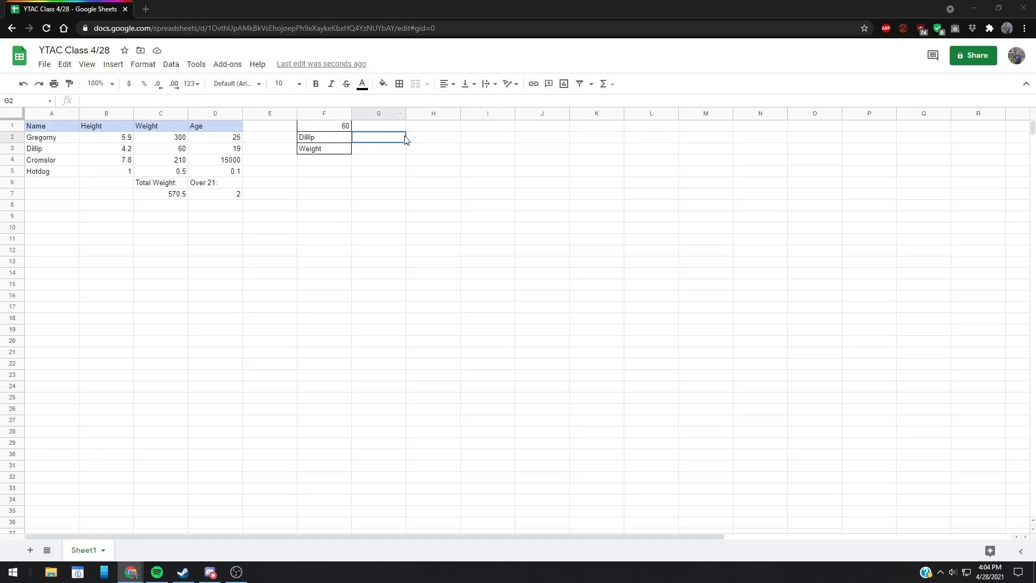
double_click(392, 139)
type("=")
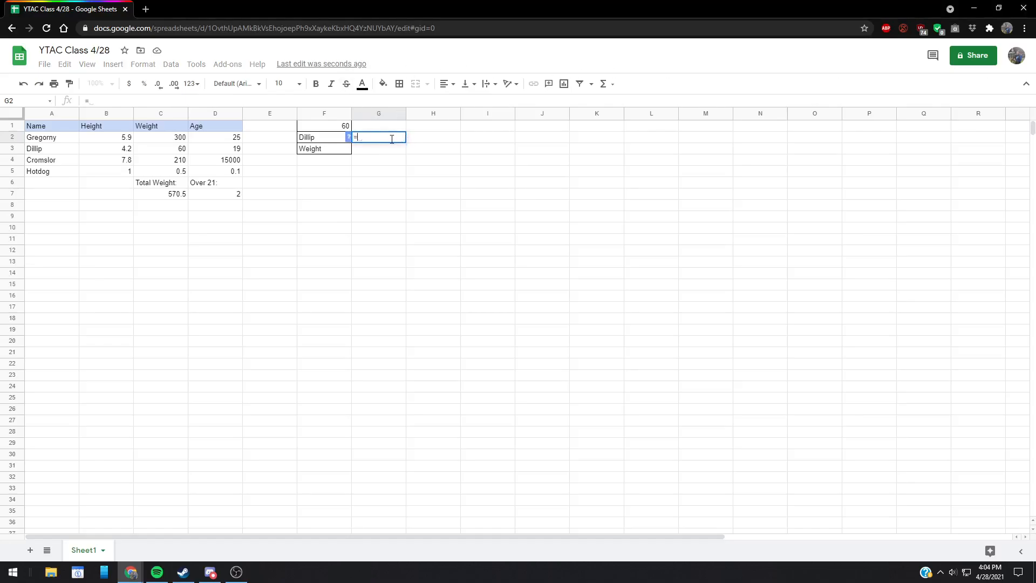
key("BackSpace")
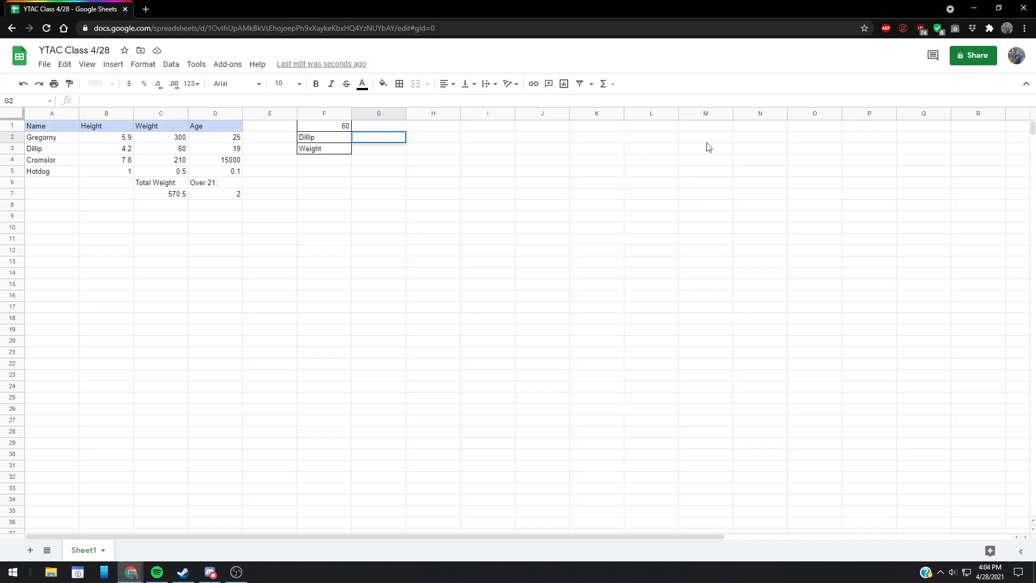
Step: Bring the YTAC Sheets HW 2 spreadsheet into the browser window and review its expense entries, income amounts and Total Income cell
left_click_drag(1035, 54, 368, 3)
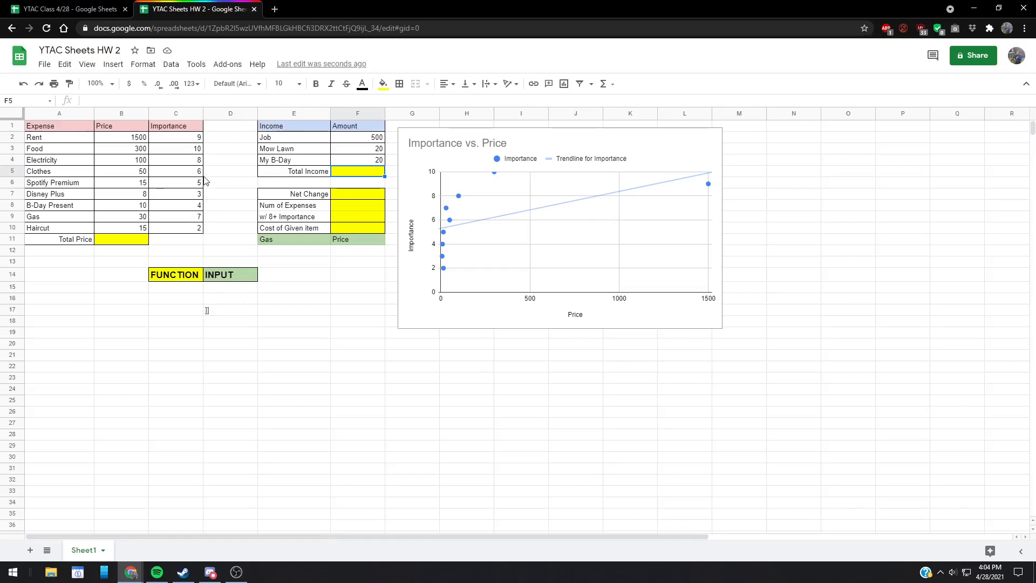
left_click(132, 140)
left_click(63, 141)
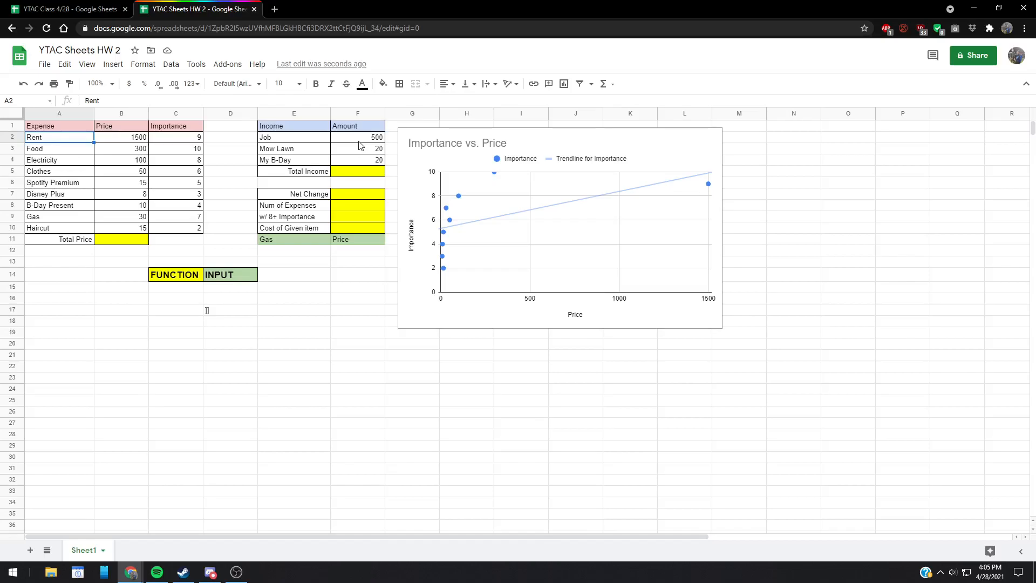
left_click(355, 171)
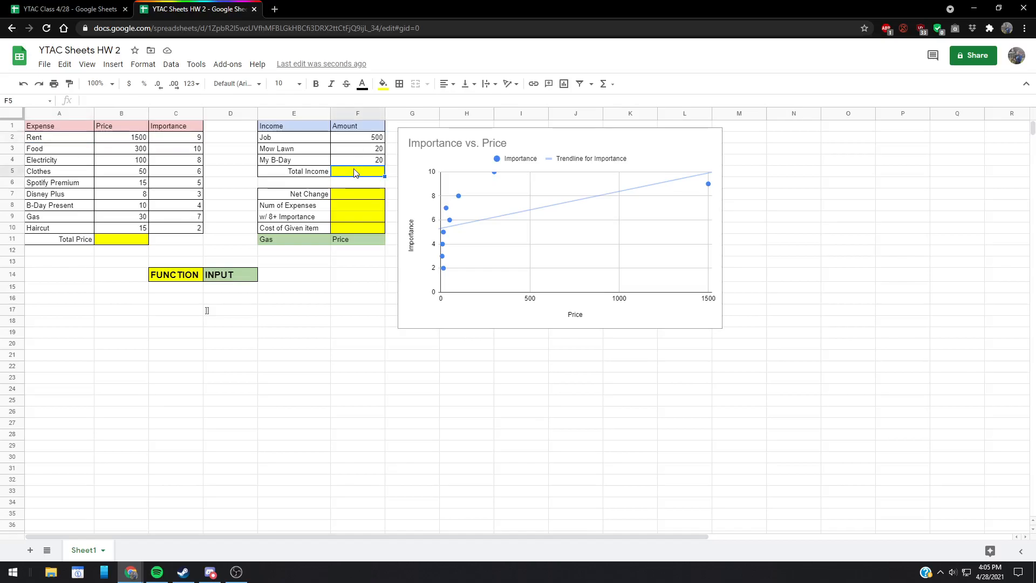
left_click_drag(358, 162, 359, 143)
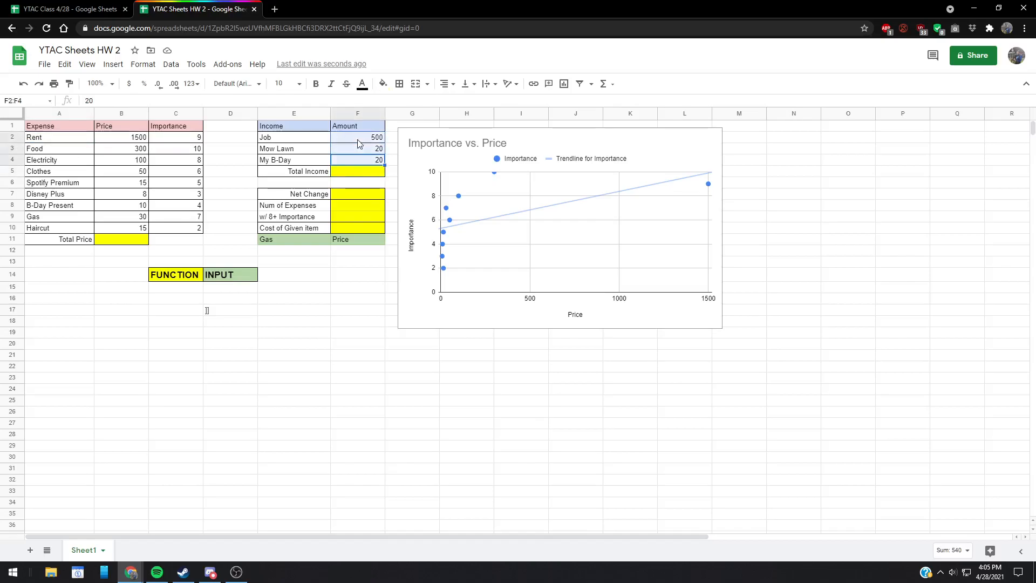
left_click(358, 172)
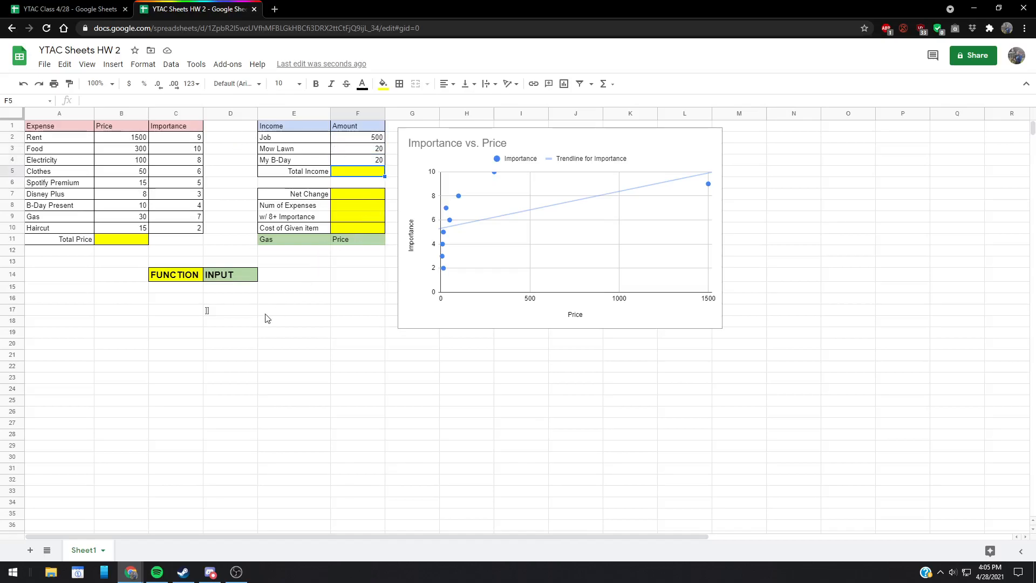
Step: Clear the stray brackets from cell D17 below the FUNCTION and INPUT labels
left_click(209, 310)
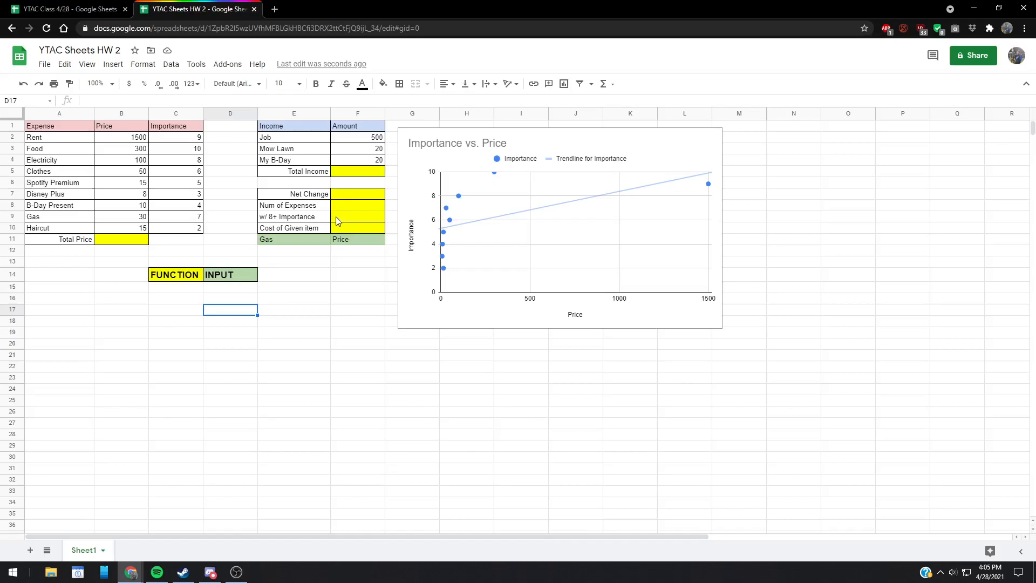
left_click(346, 275)
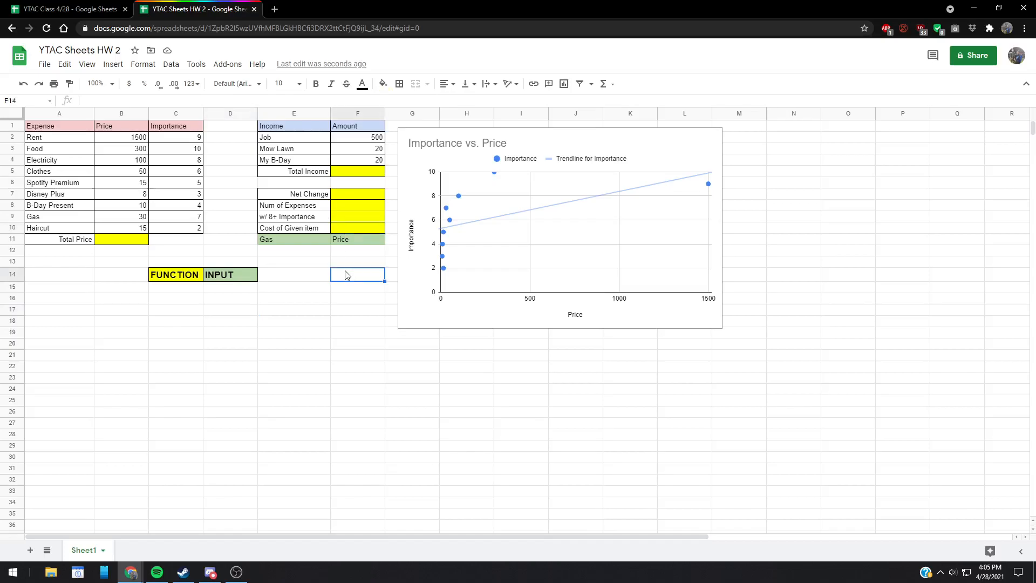
Step: Compare the YTAC Class 4/28 spreadsheet with the YTAC Sheets HW 2 spreadsheet, ending on the homework sheet
left_click(95, 11)
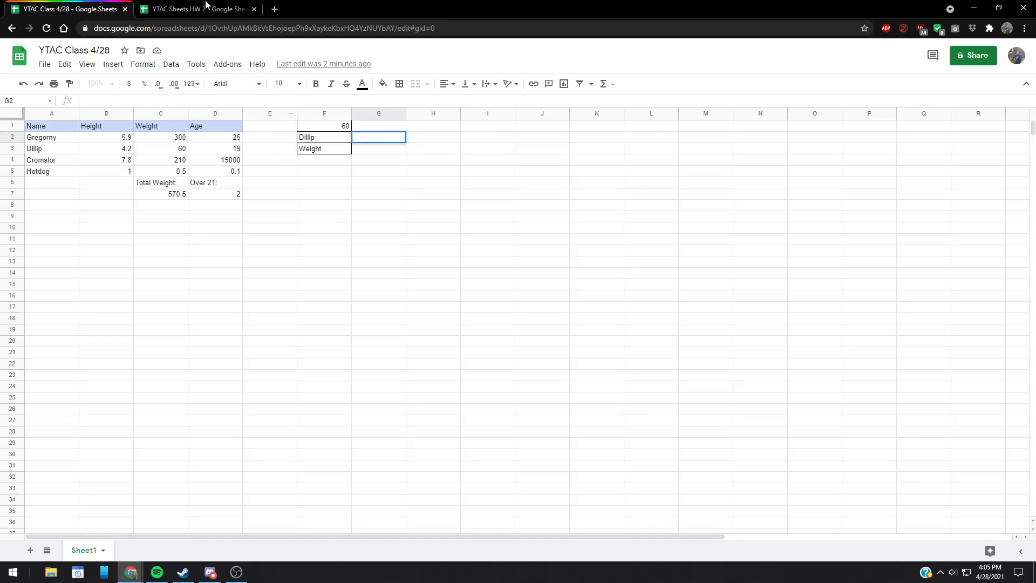
key("ctrl+Tab")
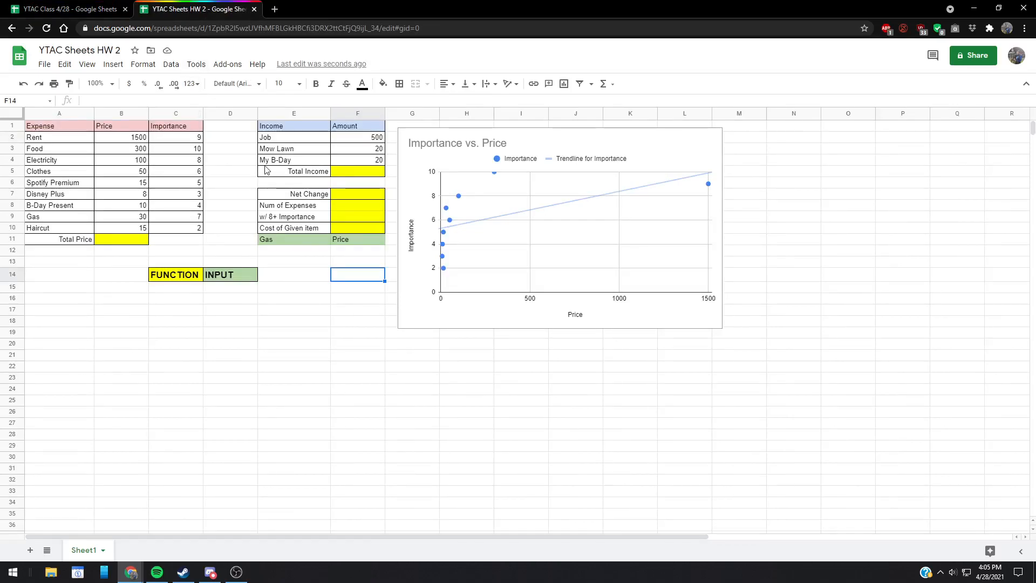
key("ctrl+shift+Tab")
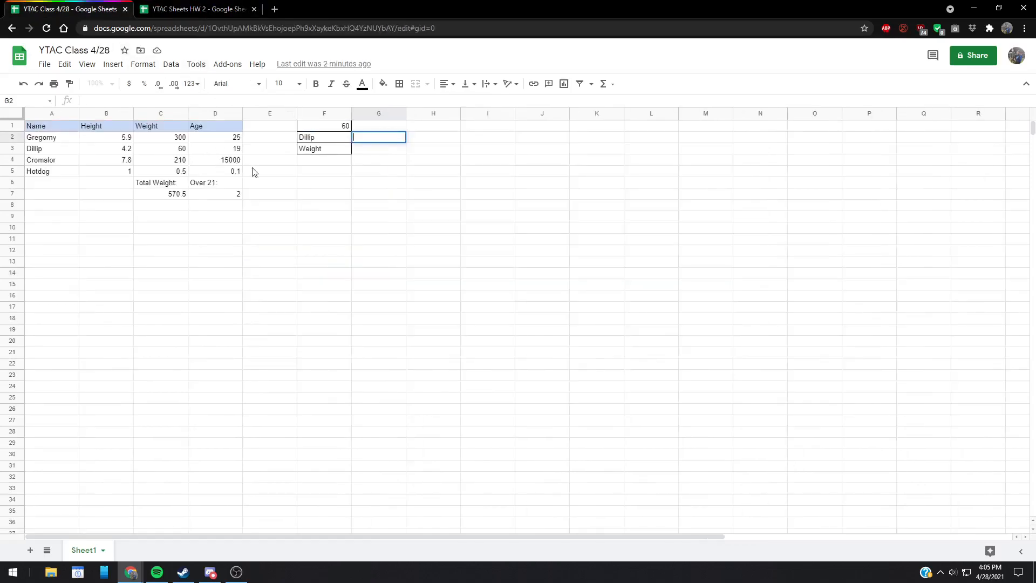
key("ctrl+Tab")
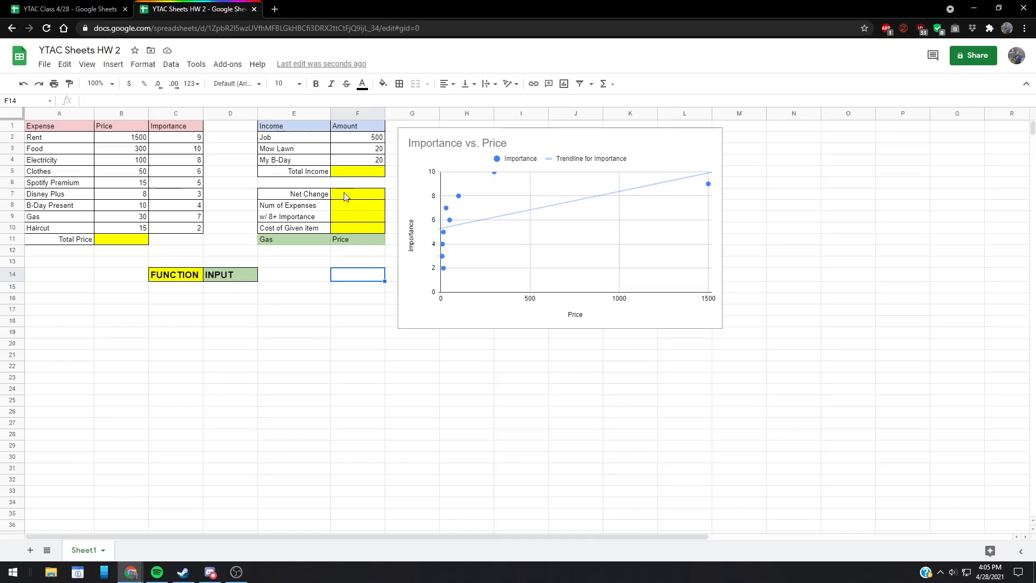
Step: View the customization options of the Importance vs. Price chart in the chart editor, and close the editor
left_click(526, 139)
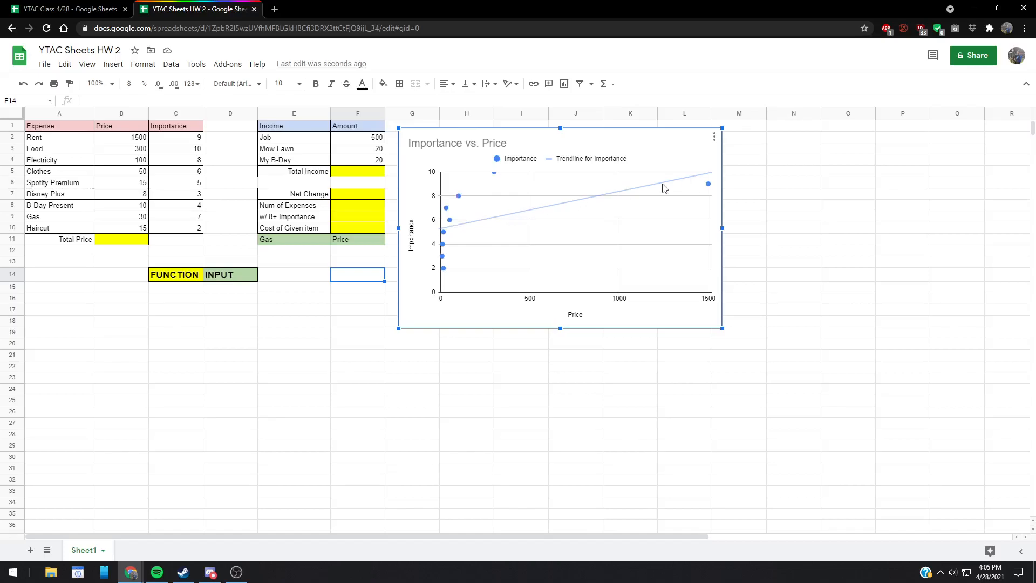
left_click(714, 137)
left_click(714, 137)
left_click(714, 138)
left_click(984, 118)
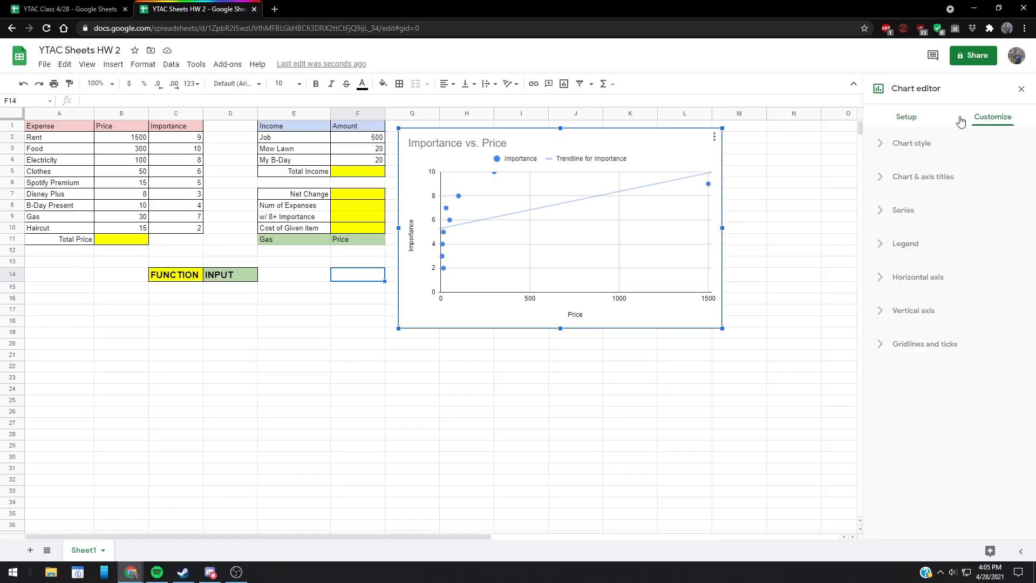
left_click(1021, 89)
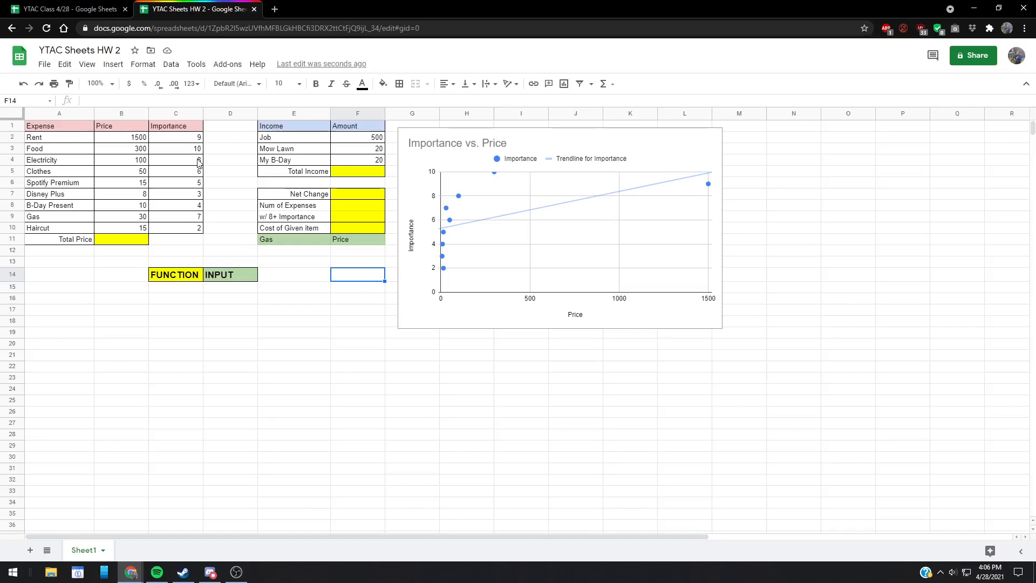
left_click(121, 139)
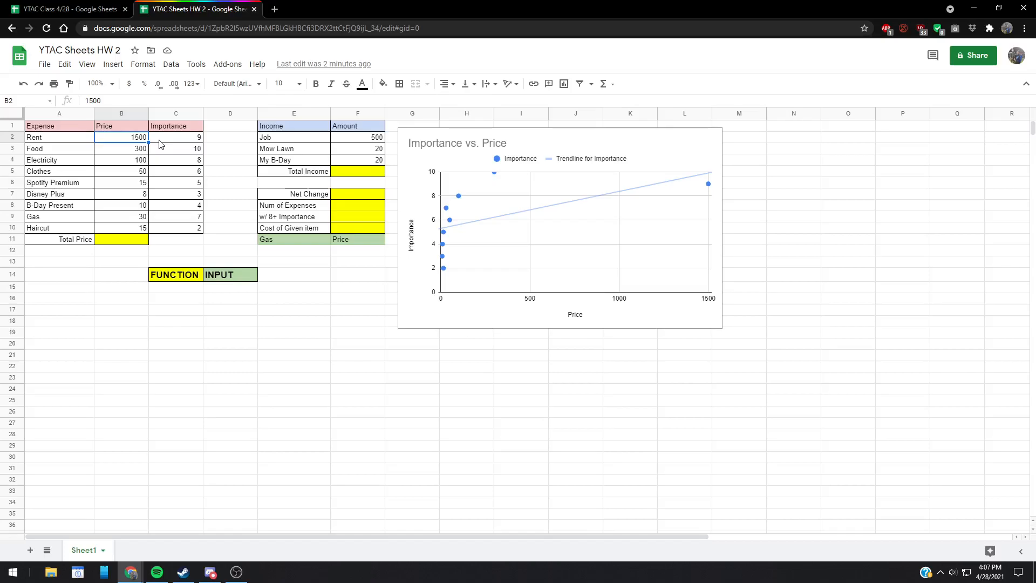
left_click(81, 9)
left_click(178, 8)
key("alt+Tab")
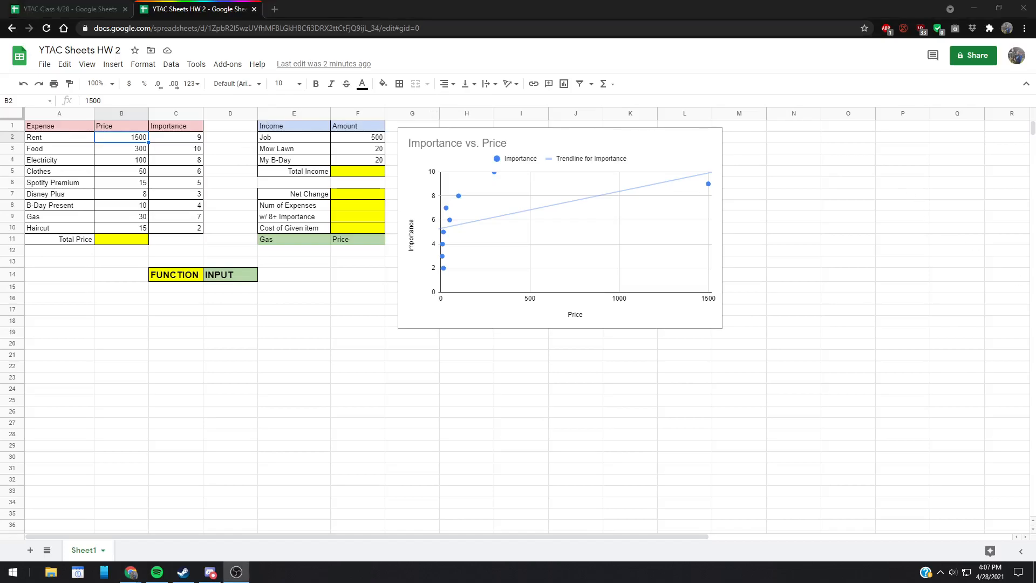